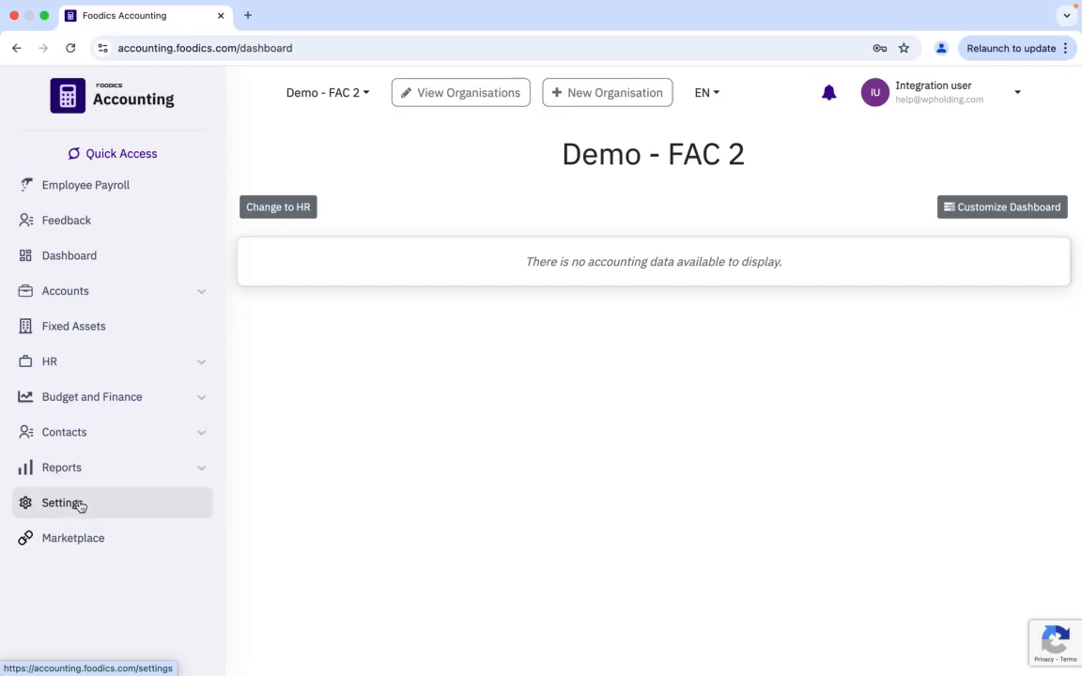
Step: Open the organisation's conversion balances settings and set the conversion date to January 2024
{"action": "left_click", "coordinate": [77, 504]}
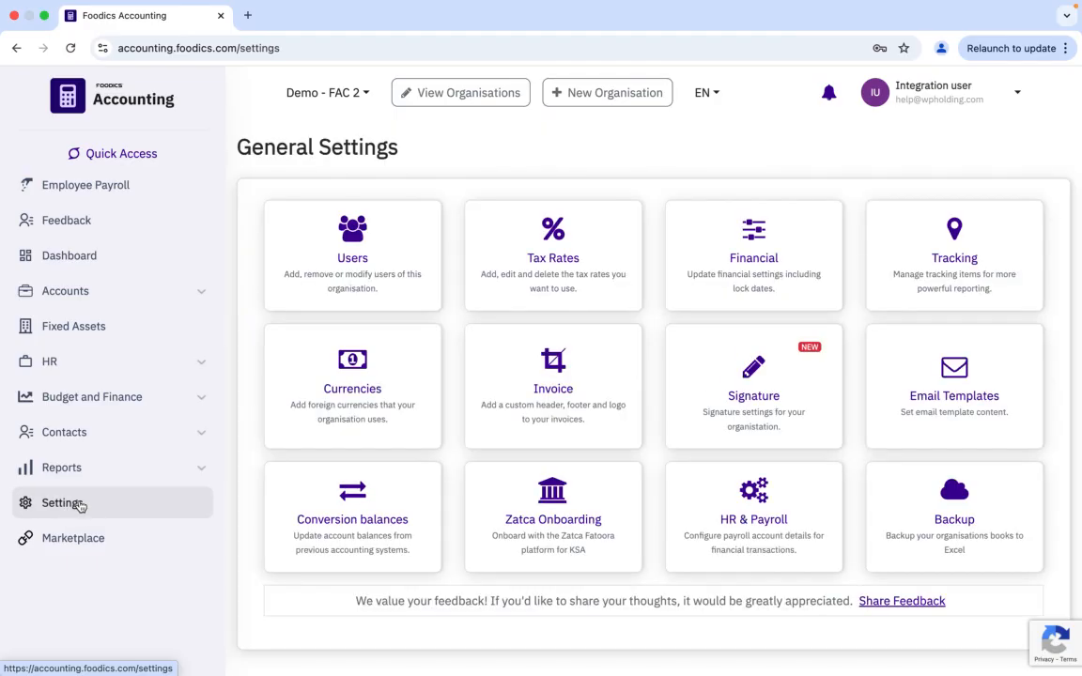
{"action": "left_click", "coordinate": [353, 492]}
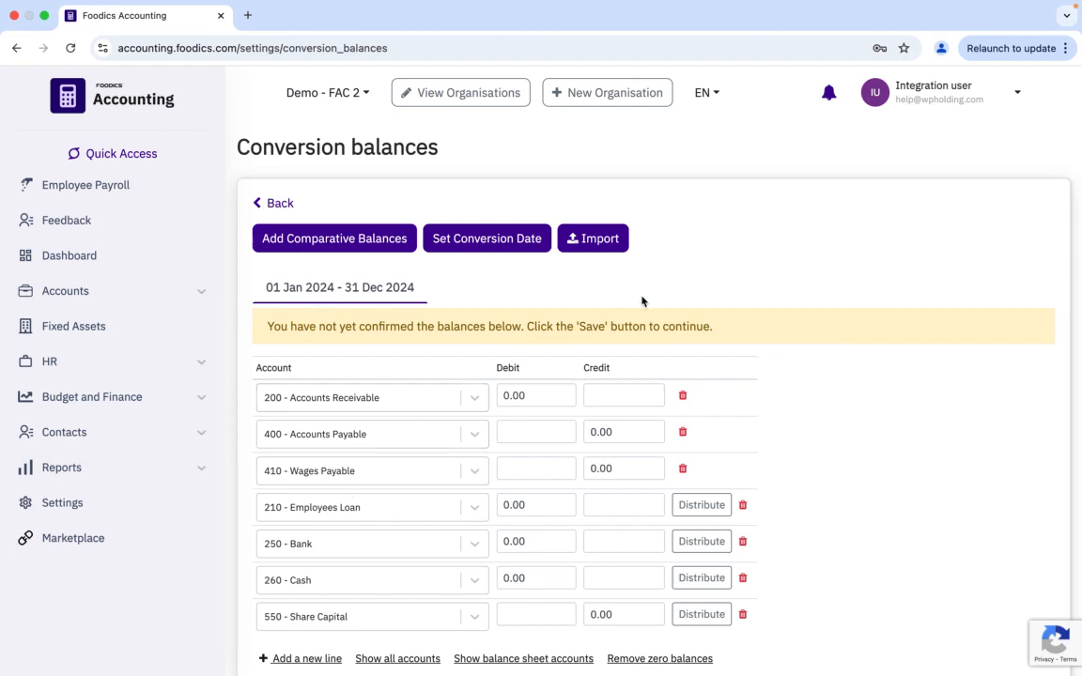
{"action": "left_click", "coordinate": [493, 247]}
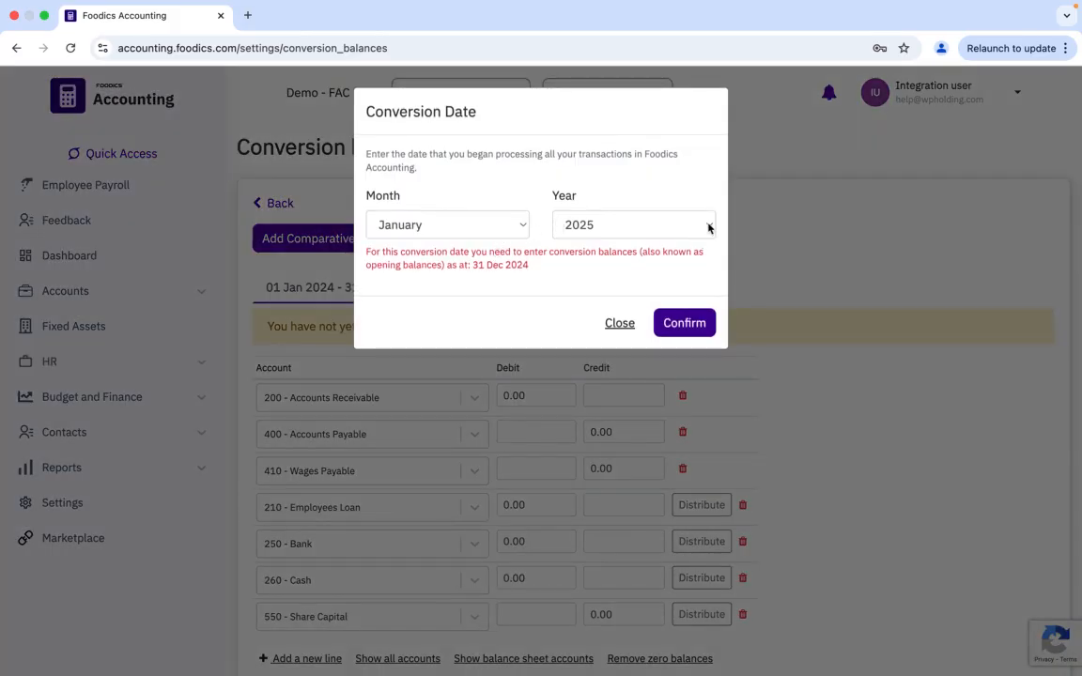
{"action": "left_click", "coordinate": [639, 225]}
{"action": "left_click", "coordinate": [608, 246]}
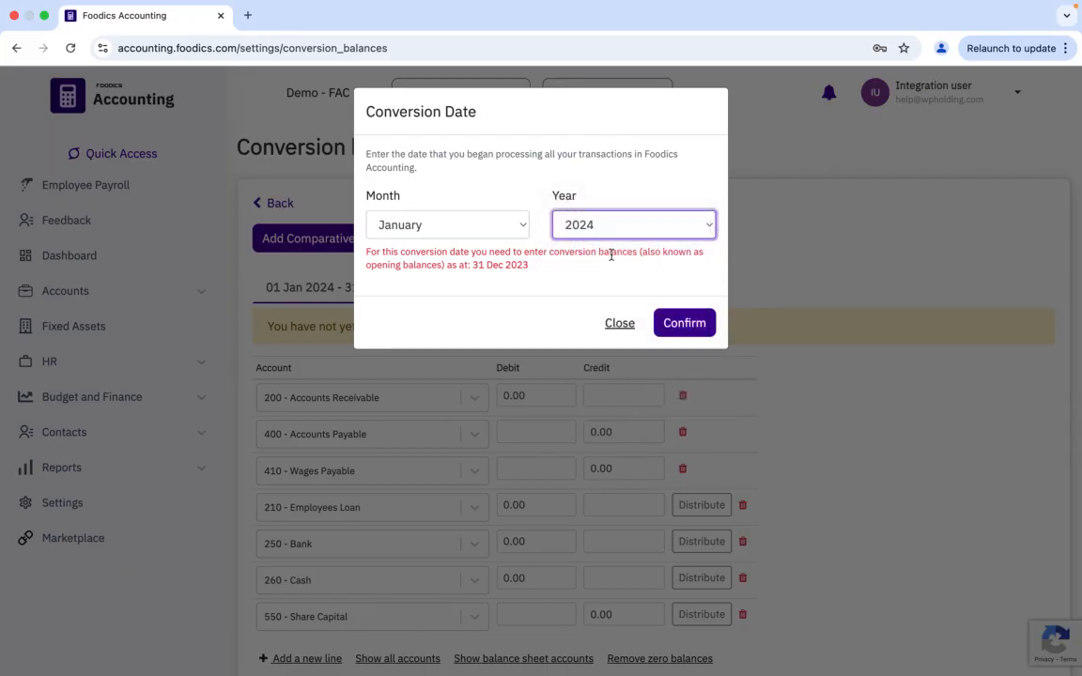
{"action": "left_click", "coordinate": [686, 323]}
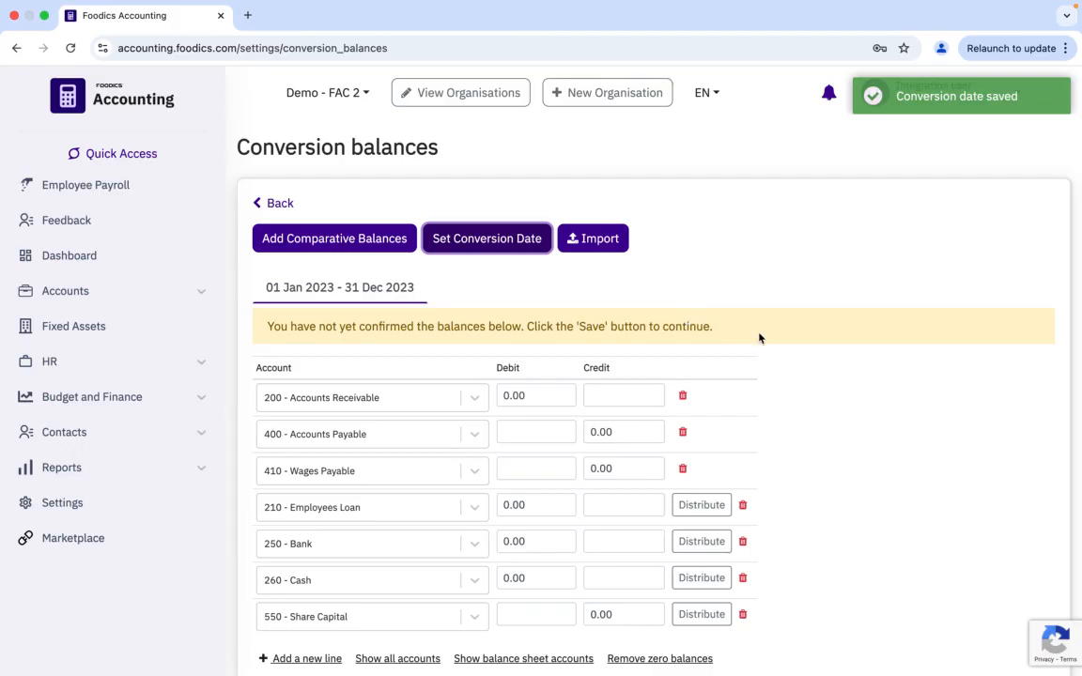
Step: Enter a debit opening balance of 10000.00 for account 200 - Accounts Receivable
{"action": "scroll", "coordinate": [758, 337], "scroll_direction": "down", "scroll_amount": 3}
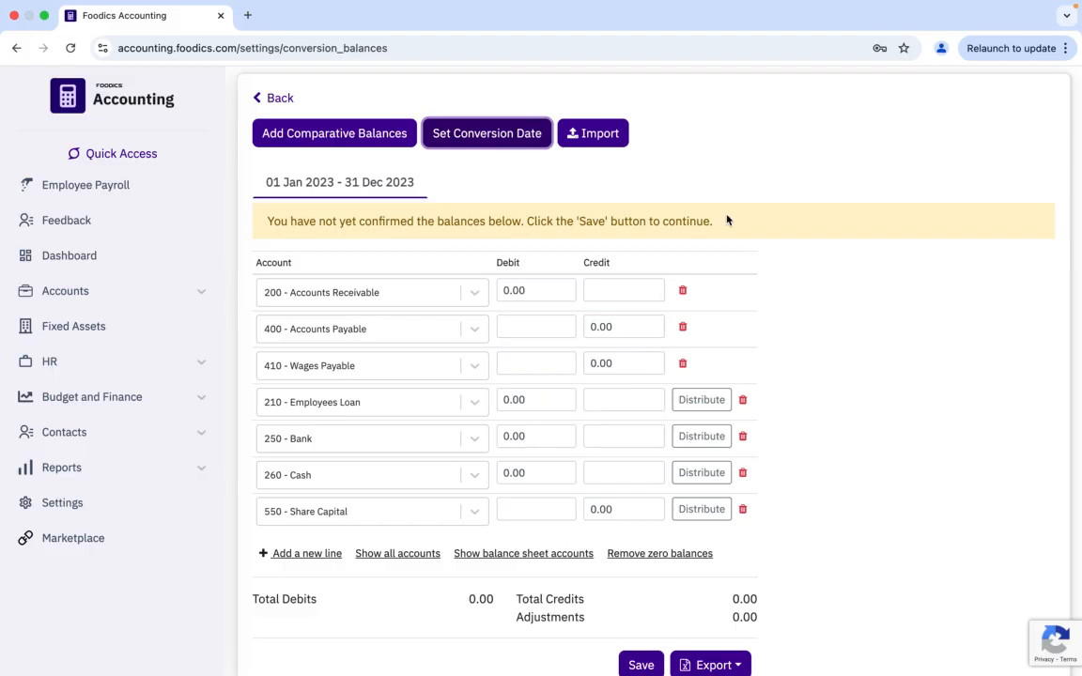
{"action": "left_click", "coordinate": [538, 290]}
{"action": "key", "text": "BackSpace"}
{"action": "key", "text": "BackSpace"}
{"action": "key", "text": "BackSpace"}
{"action": "key", "text": "BackSpace"}
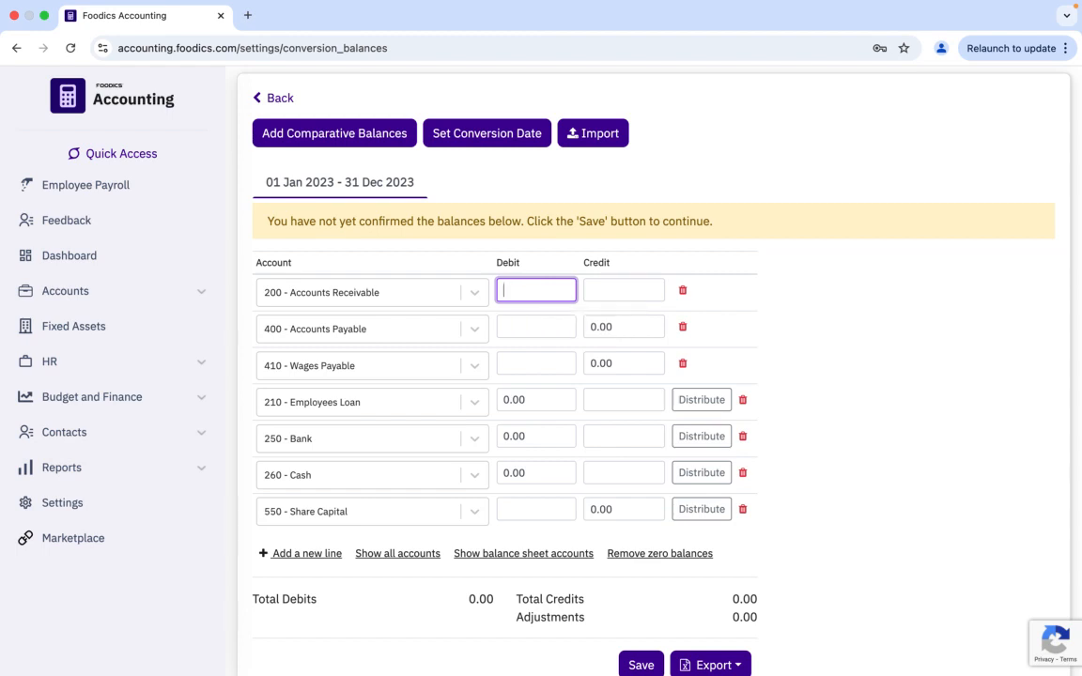
{"action": "type", "text": "1"}
{"action": "left_click", "coordinate": [552, 324]}
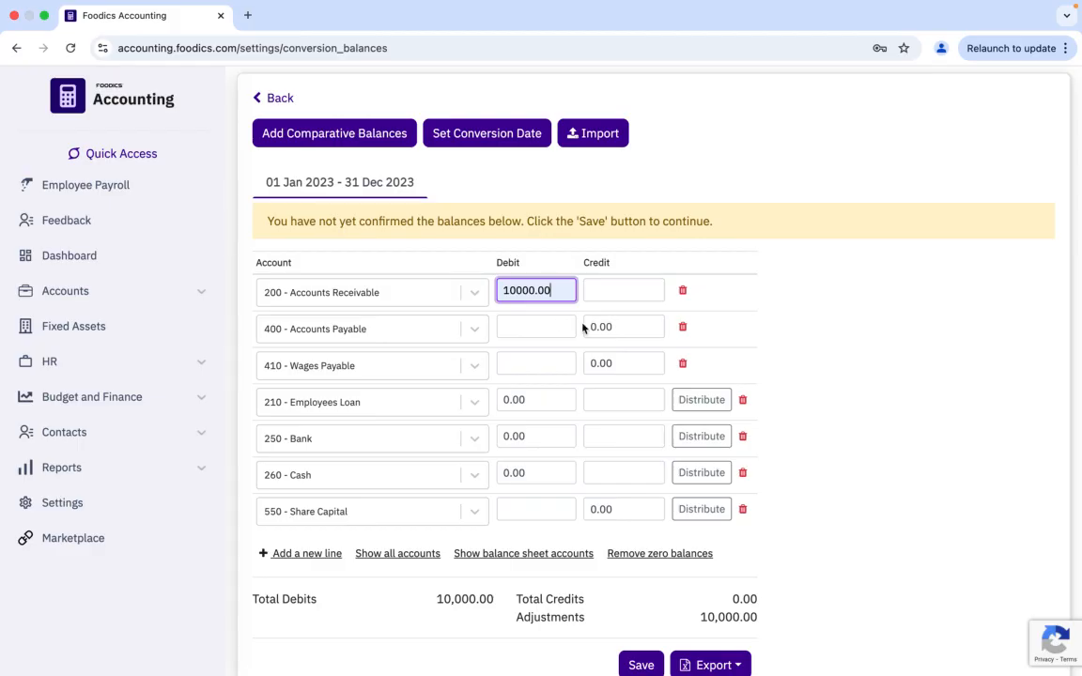
Step: Enter a credit opening balance of 10000.00 for account 400 - Accounts Payable
{"action": "left_click", "coordinate": [628, 327]}
{"action": "key", "text": "BackSpace"}
{"action": "key", "text": "BackSpace"}
{"action": "key", "text": "BackSpace"}
{"action": "key", "text": "BackSpace"}
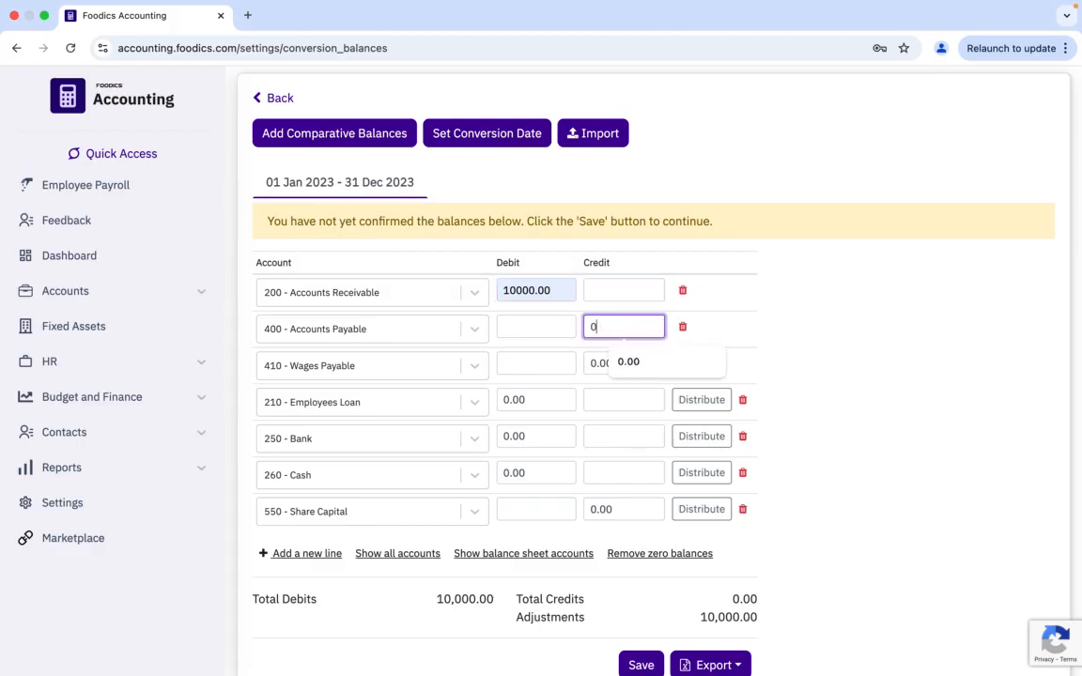
{"action": "type", "text": "10000.00"}
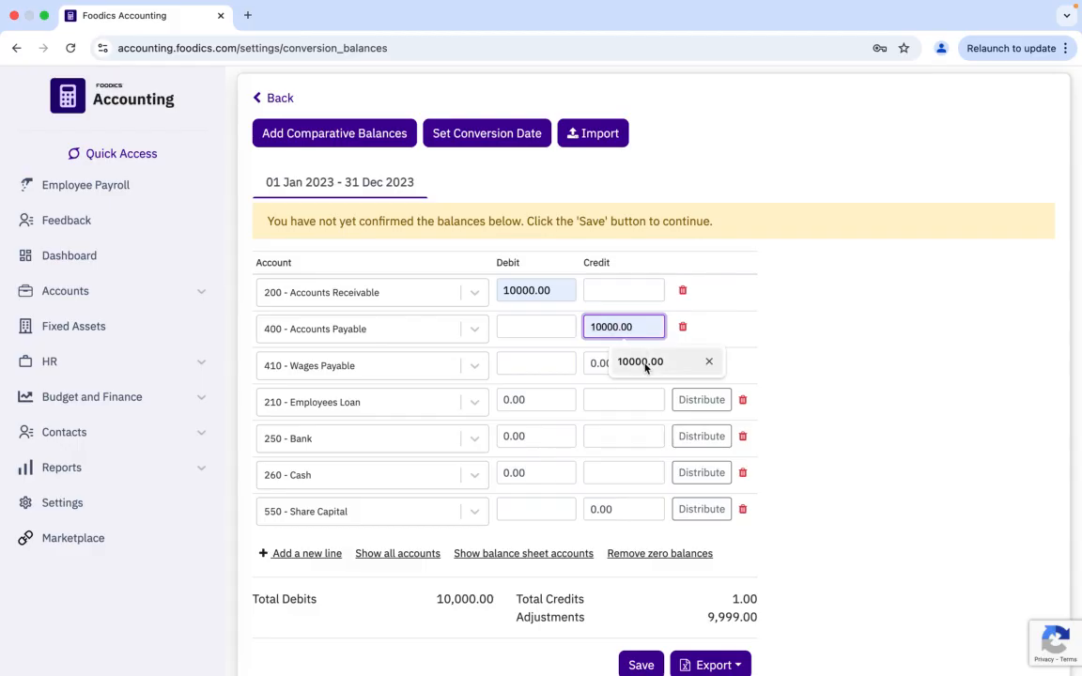
{"action": "left_click", "coordinate": [645, 365]}
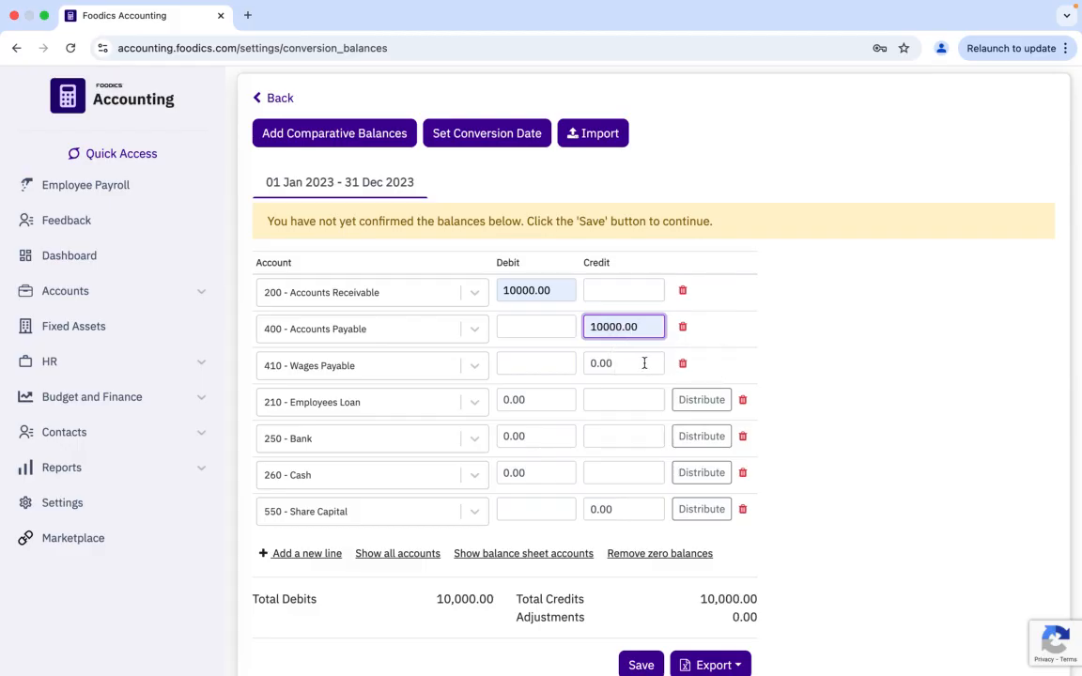
Step: Enter a credit opening balance of 10000.00 for account 410 - Wages Payable
{"action": "left_click", "coordinate": [630, 366]}
{"action": "key", "text": "BackSpace"}
{"action": "key", "text": "BackSpace"}
{"action": "key", "text": "BackSpace"}
{"action": "key", "text": "BackSpace"}
{"action": "type", "text": "1"}
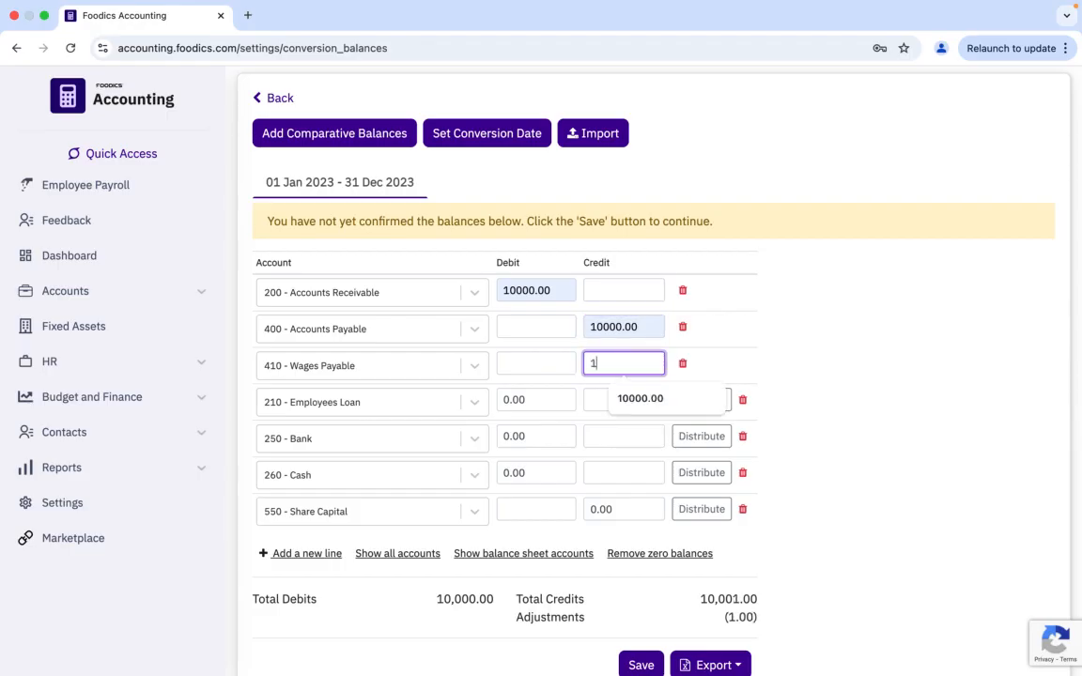
{"action": "left_click", "coordinate": [630, 395]}
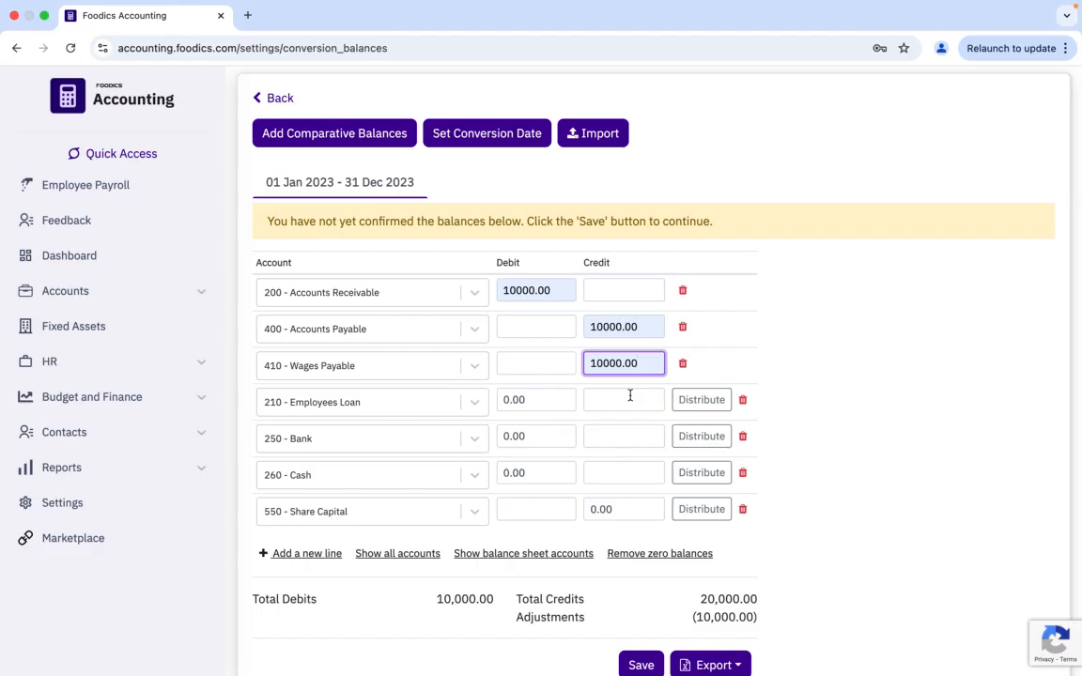
Step: Enter a debit opening balance of 10000.00 for account 210 - Employees Loan
{"action": "left_click", "coordinate": [540, 400]}
{"action": "key", "text": "BackSpace"}
{"action": "key", "text": "BackSpace"}
{"action": "key", "text": "BackSpace"}
{"action": "key", "text": "BackSpace"}
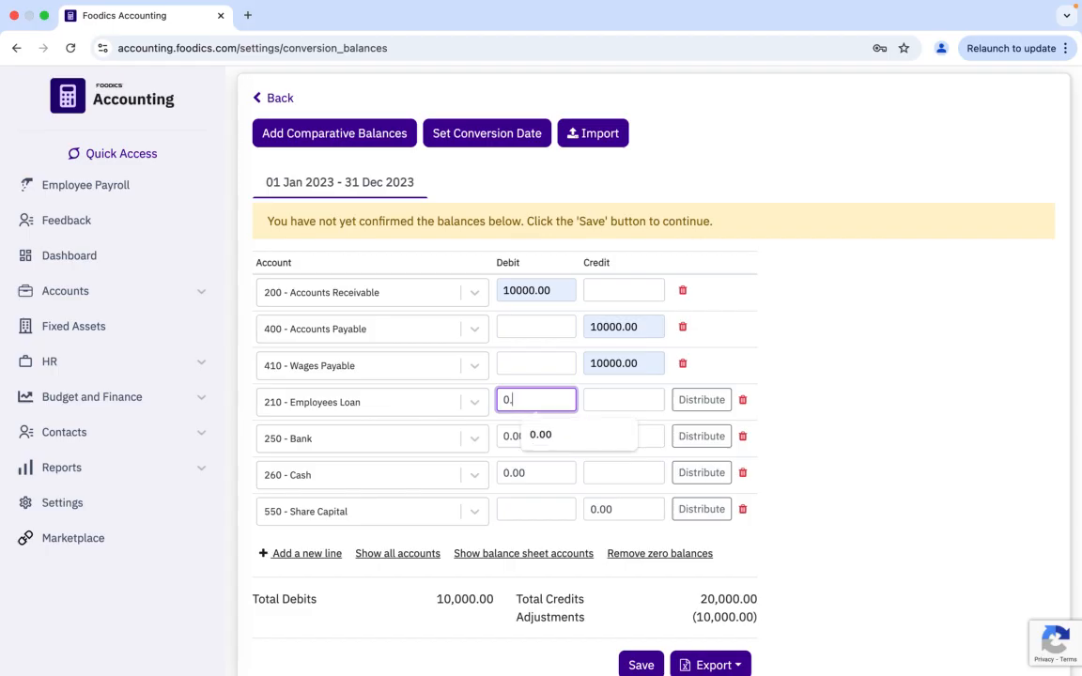
{"action": "type", "text": "10000.00"}
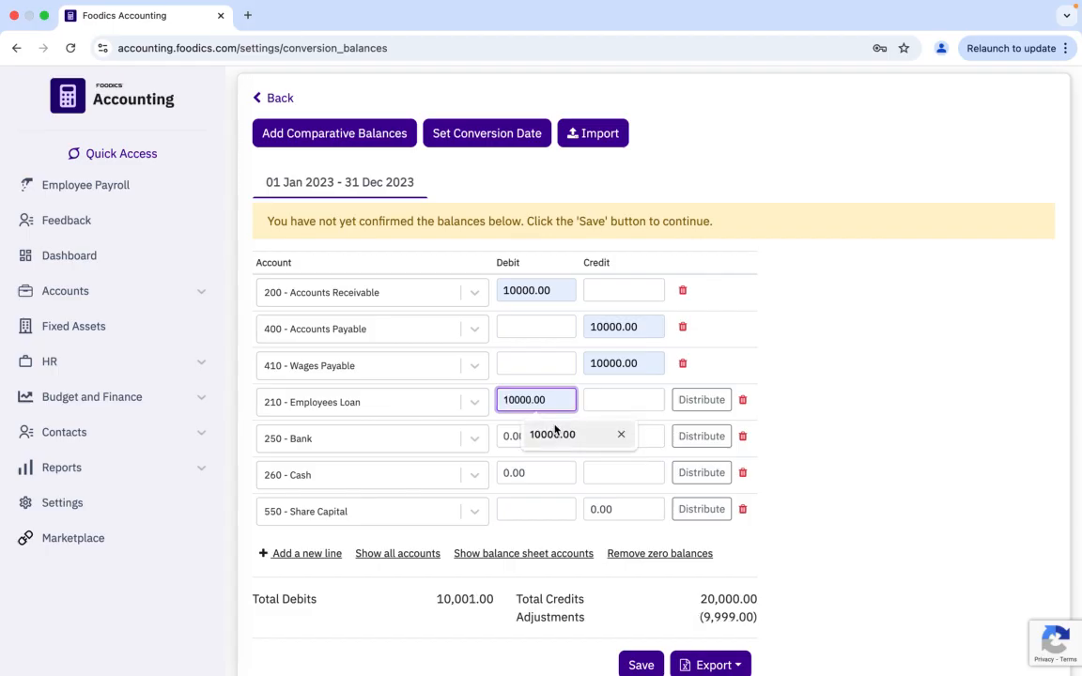
{"action": "left_click", "coordinate": [554, 434]}
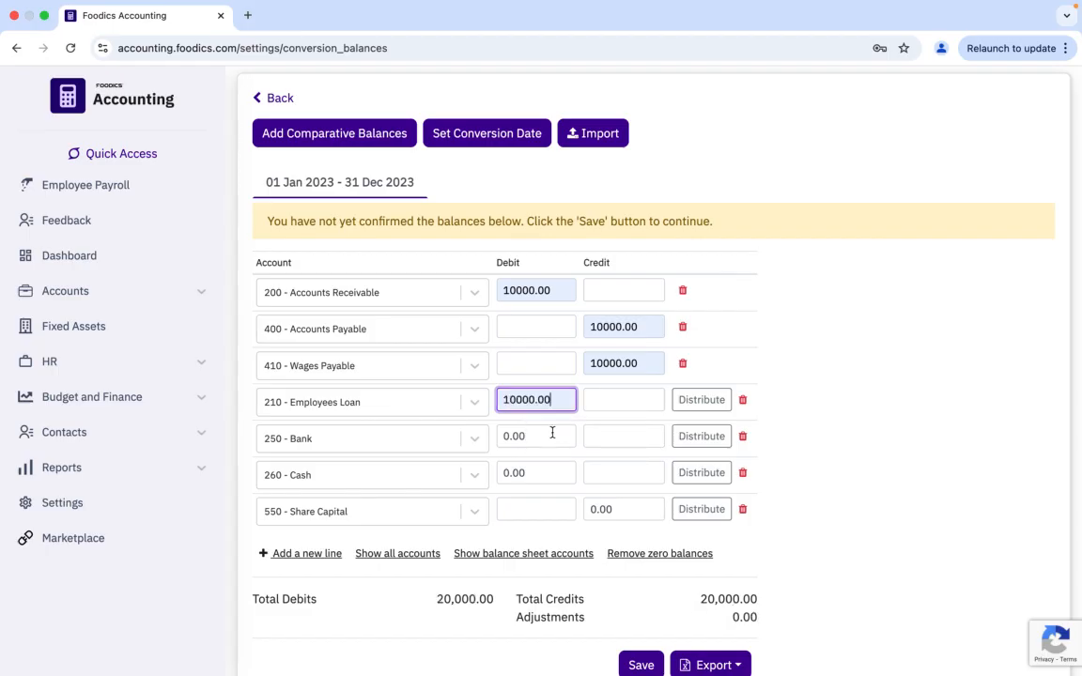
Step: Enter a debit opening balance of 20000.00 for account 250 - Bank
{"action": "left_click", "coordinate": [552, 434]}
{"action": "key", "text": "BackSpace"}
{"action": "key", "text": "BackSpace"}
{"action": "key", "text": "BackSpace"}
{"action": "key", "text": "BackSpace"}
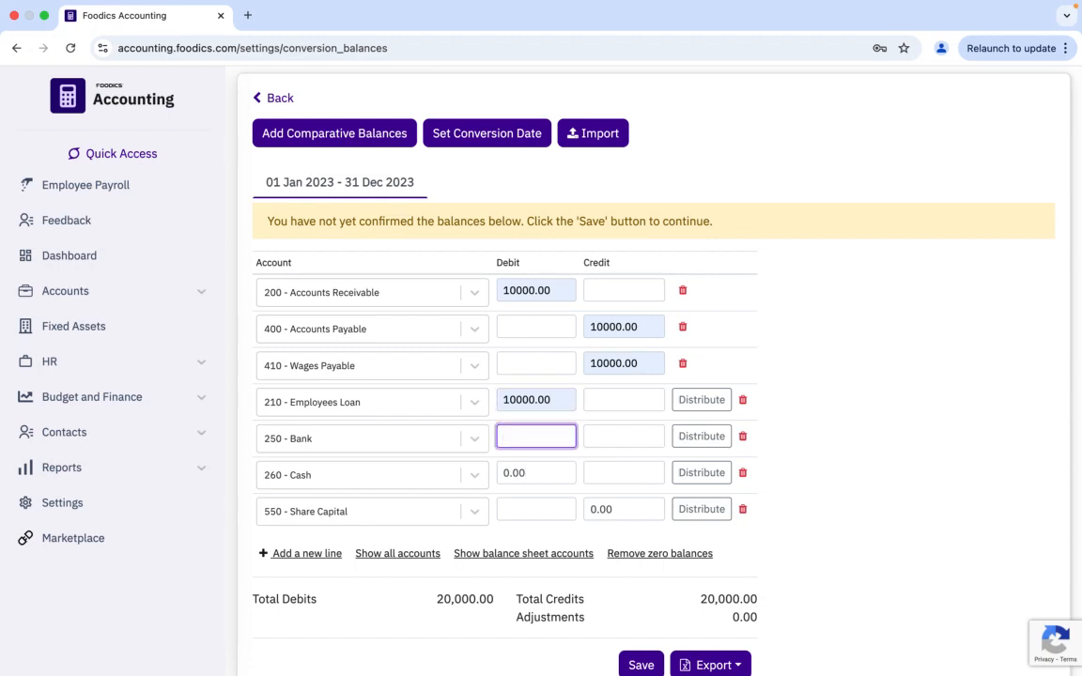
{"action": "type", "text": "2"}
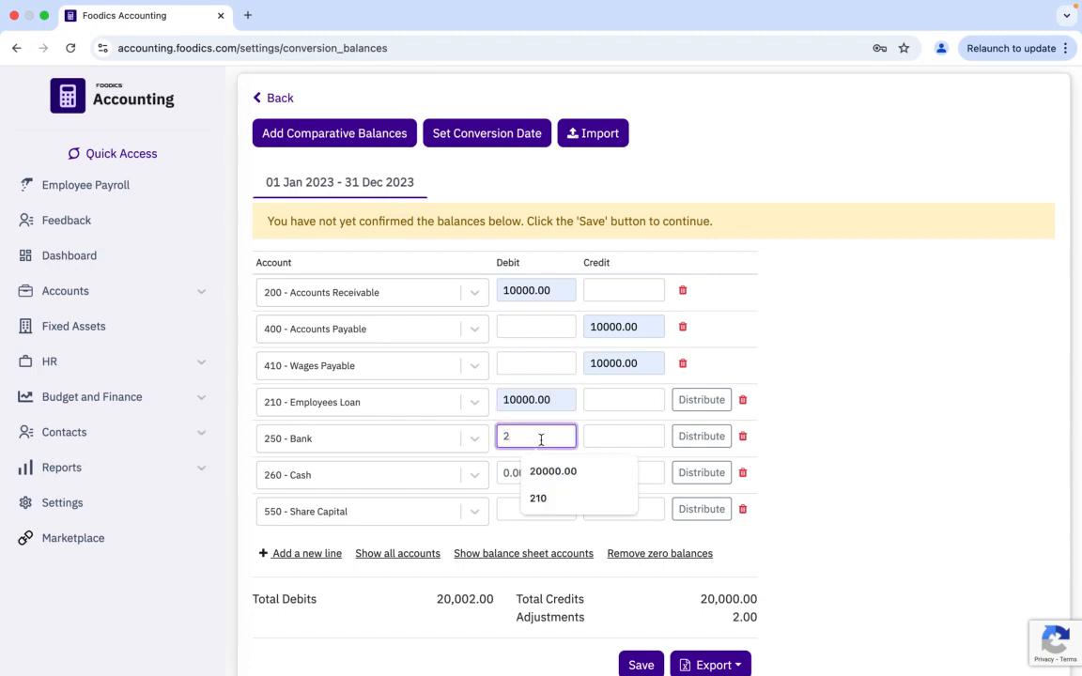
{"action": "left_click", "coordinate": [554, 470]}
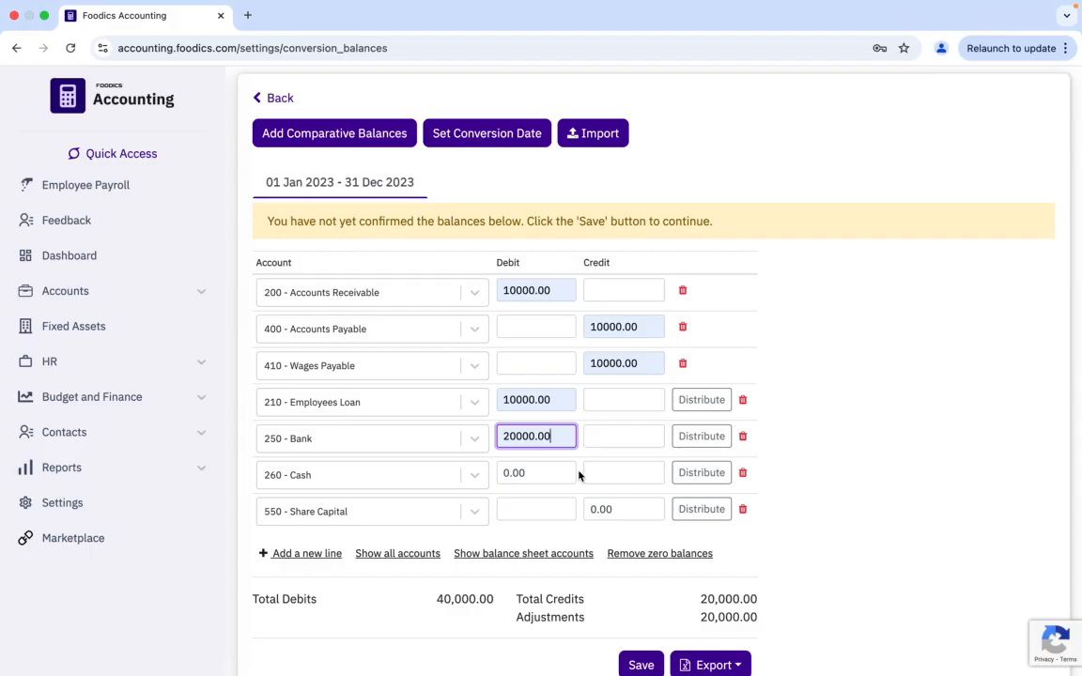
Step: Enter a debit opening balance of 20000.00 for account 260 - Cash
{"action": "left_click", "coordinate": [524, 473]}
{"action": "key", "text": "BackSpace"}
{"action": "key", "text": "BackSpace"}
{"action": "key", "text": "BackSpace"}
{"action": "key", "text": "BackSpace"}
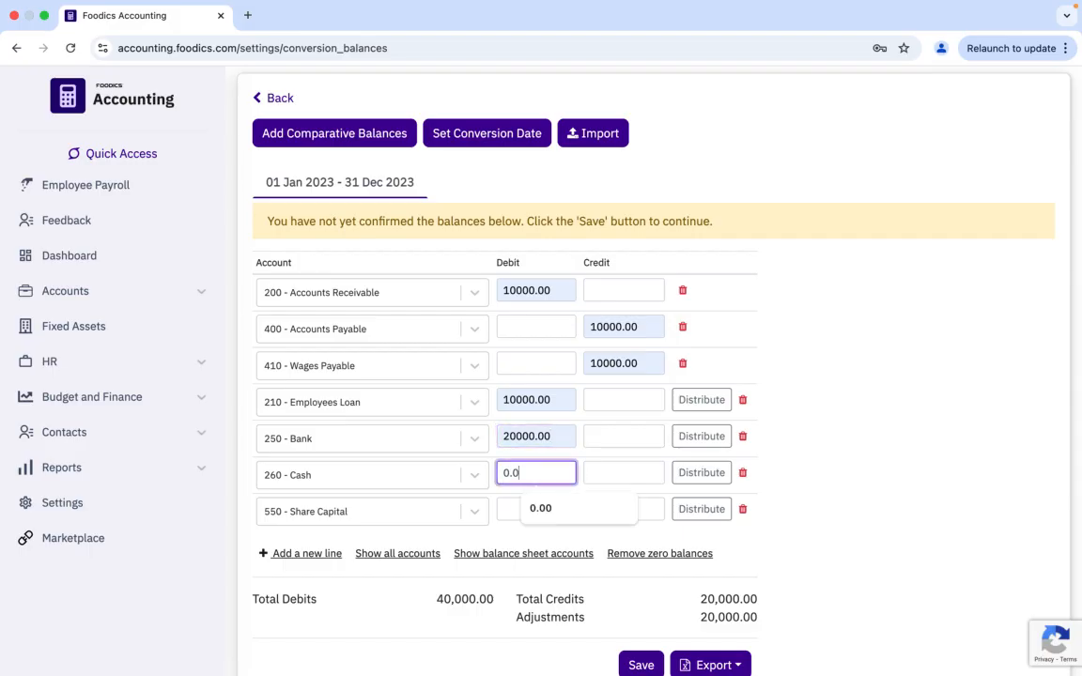
{"action": "type", "text": "2000"}
{"action": "left_click", "coordinate": [556, 504]}
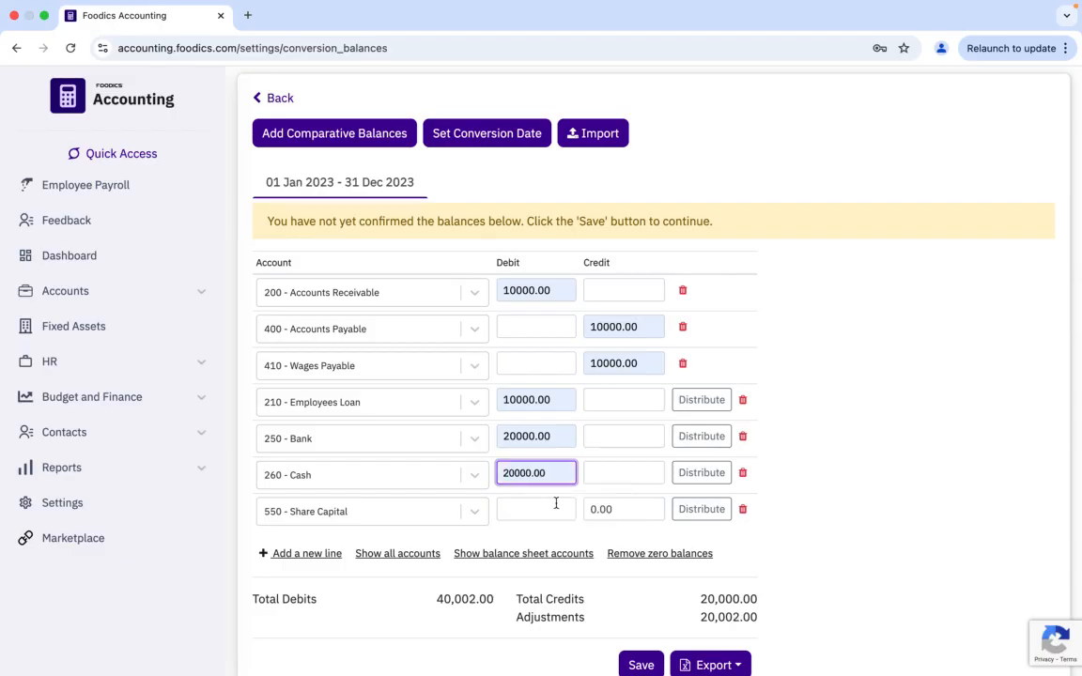
Step: Enter a credit opening balance of 40000.00 for account 550 - Share Capital
{"action": "left_click", "coordinate": [625, 509]}
{"action": "key", "text": "BackSpace"}
{"action": "key", "text": "BackSpace"}
{"action": "key", "text": "BackSpace"}
{"action": "key", "text": "BackSpace"}
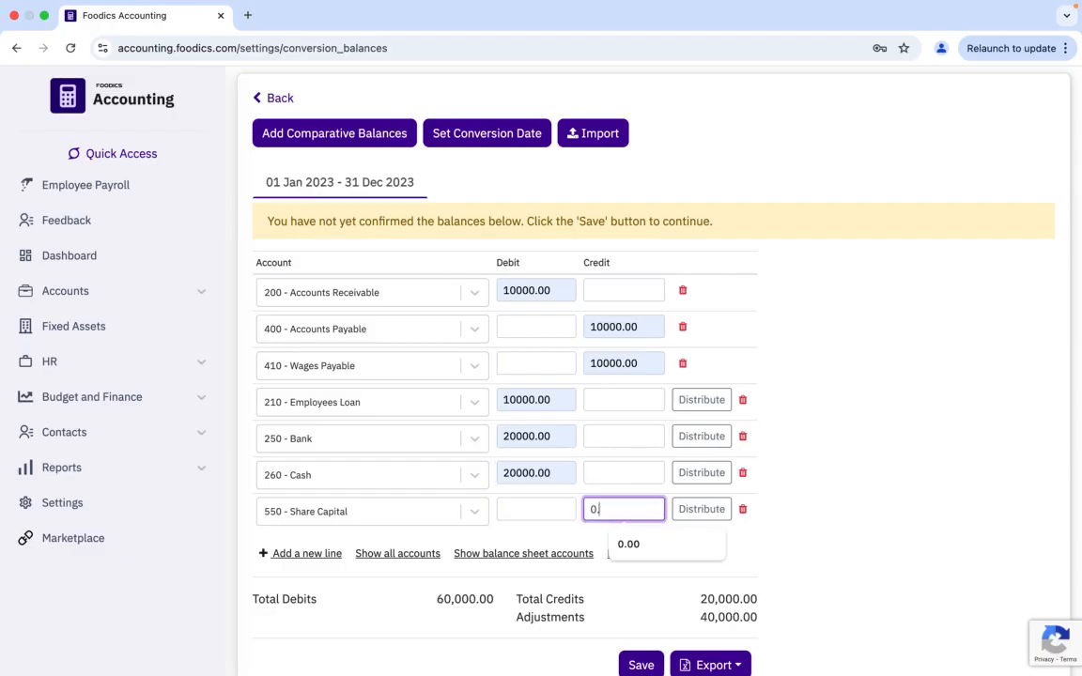
{"action": "type", "text": "4"}
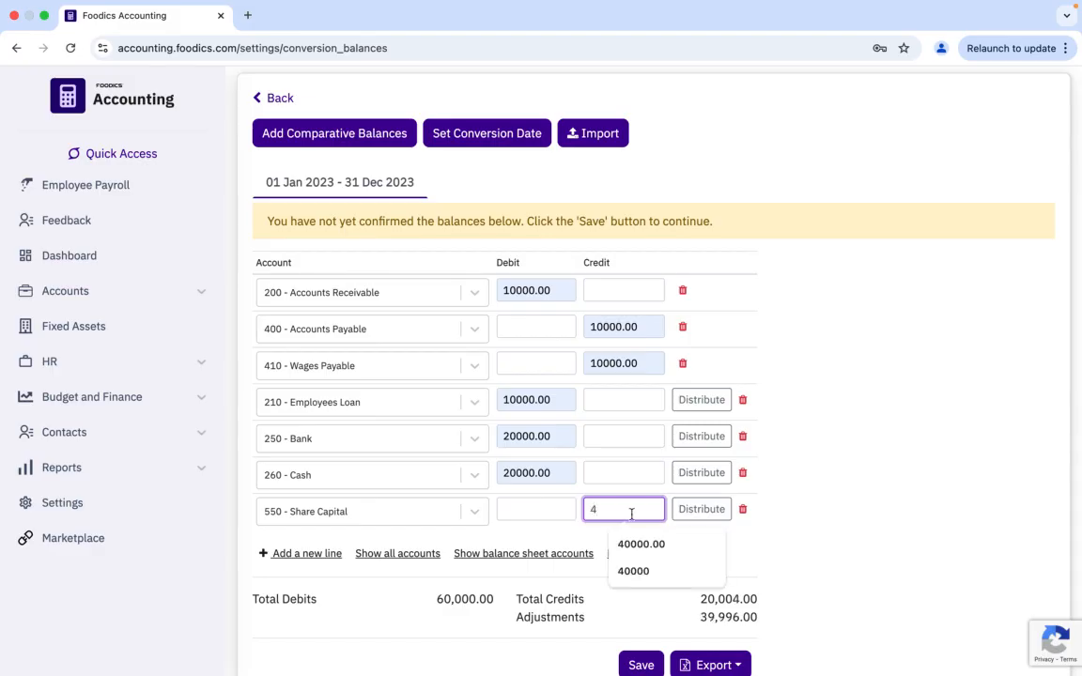
{"action": "left_click", "coordinate": [642, 544]}
{"action": "left_click", "coordinate": [900, 498]}
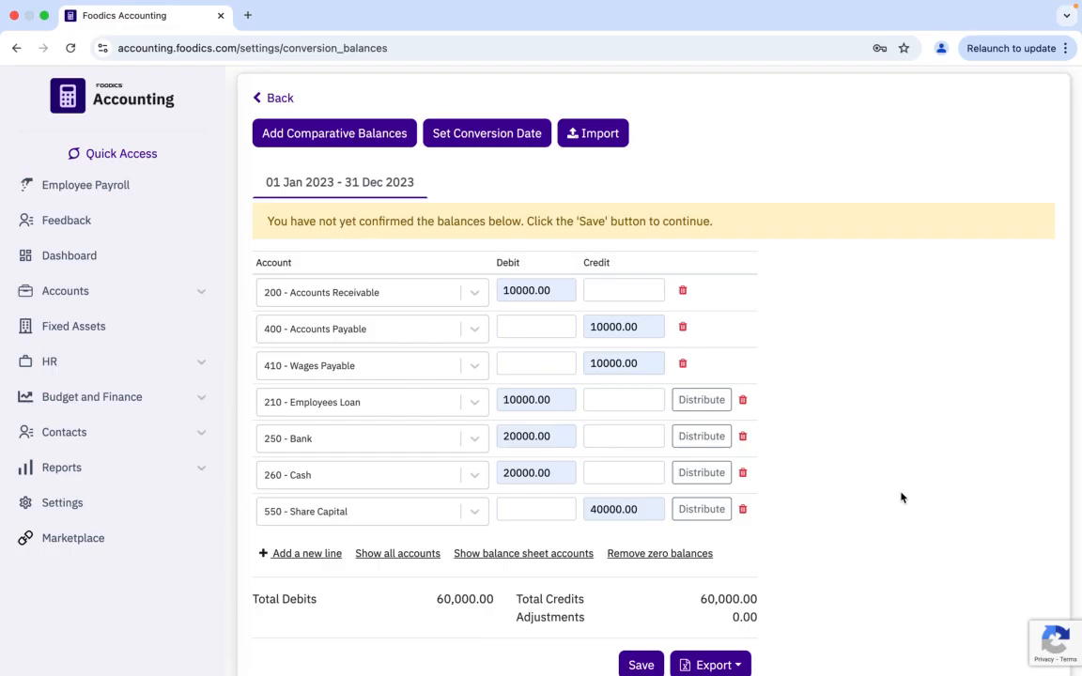
Step: Distribute the 250 - Bank opening balance as debits of 10000.00 to Branch -1 and 10000.00 to Branch -2, and save the distribution
{"action": "left_click", "coordinate": [699, 437]}
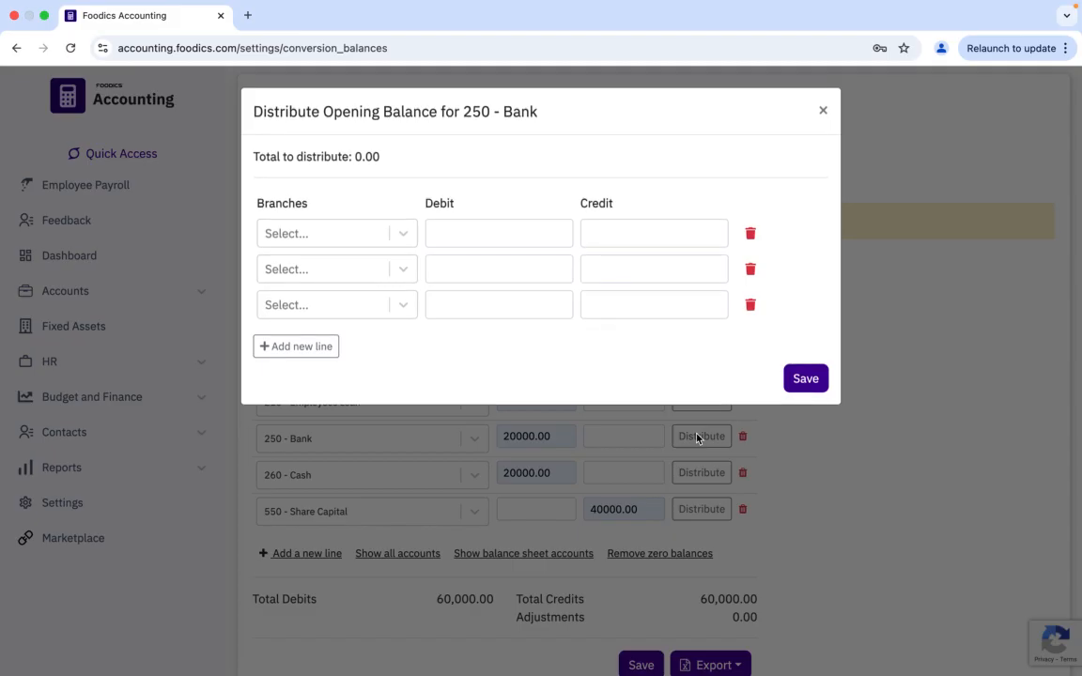
{"action": "left_click", "coordinate": [402, 235]}
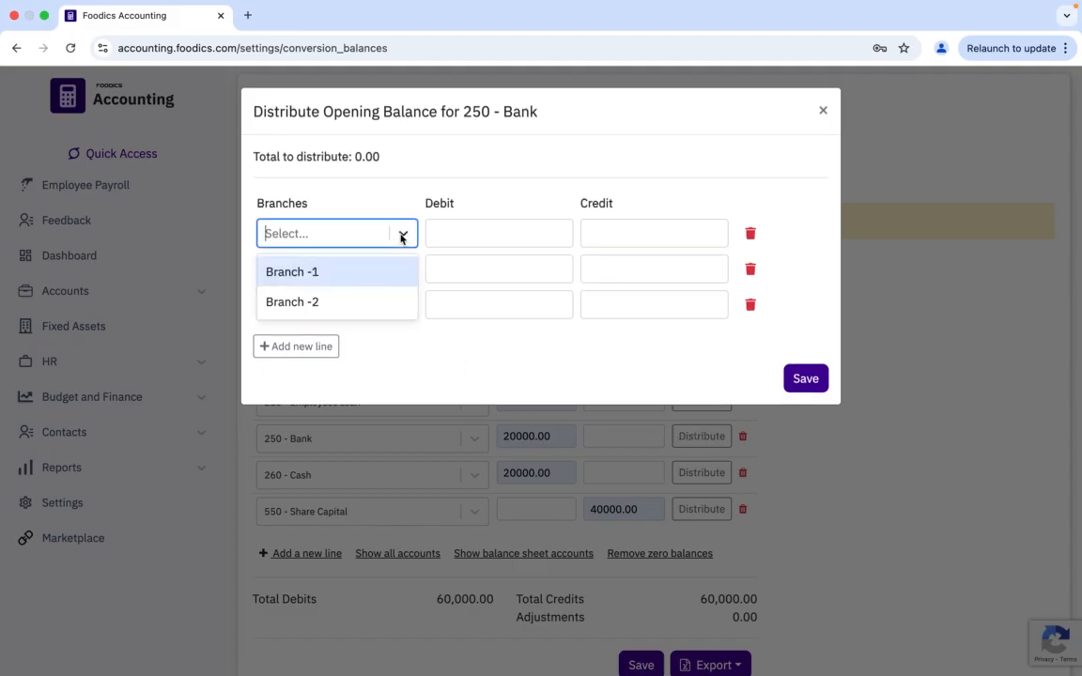
{"action": "left_click", "coordinate": [358, 277]}
{"action": "left_click", "coordinate": [404, 271]}
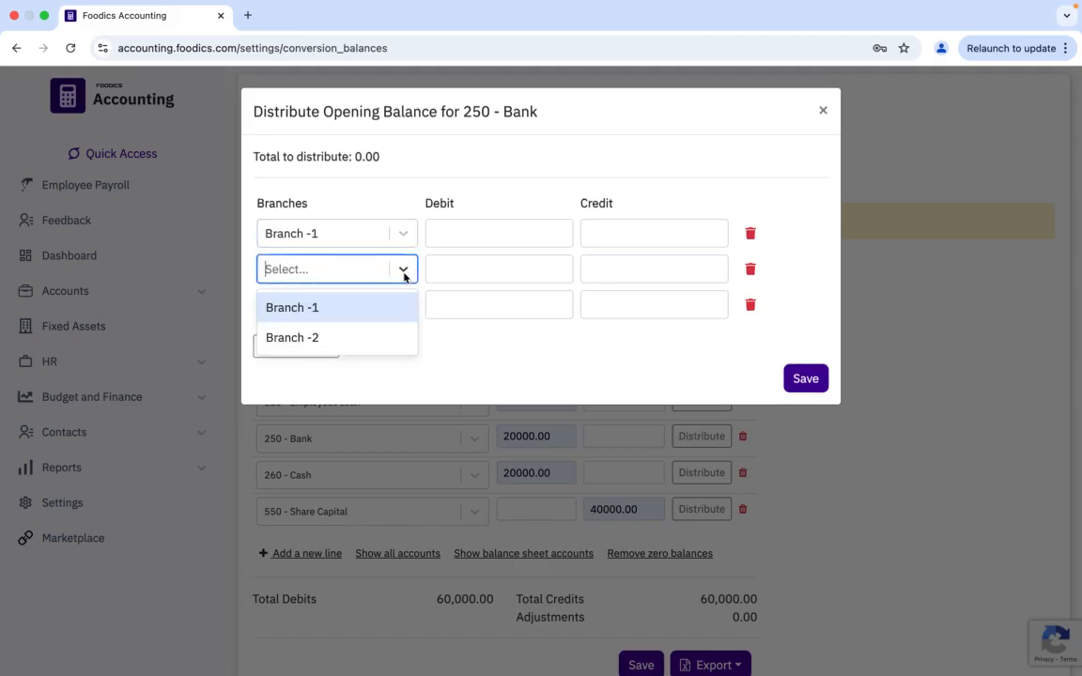
{"action": "left_click", "coordinate": [343, 346]}
{"action": "left_click", "coordinate": [463, 232]}
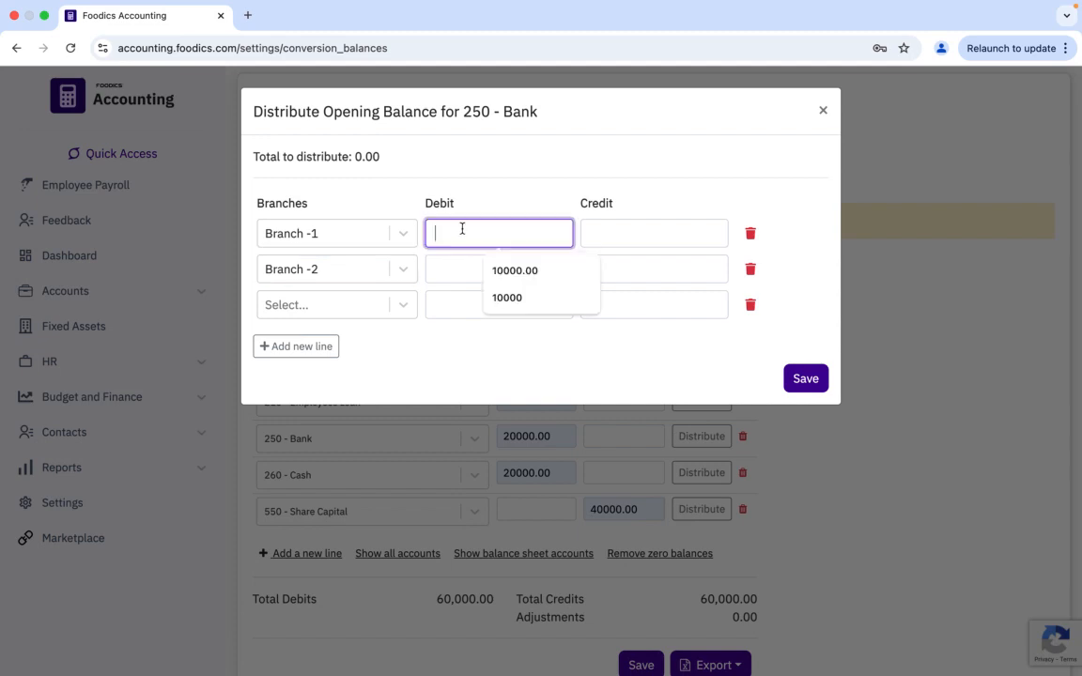
{"action": "left_click", "coordinate": [496, 271]}
{"action": "left_click", "coordinate": [453, 274]}
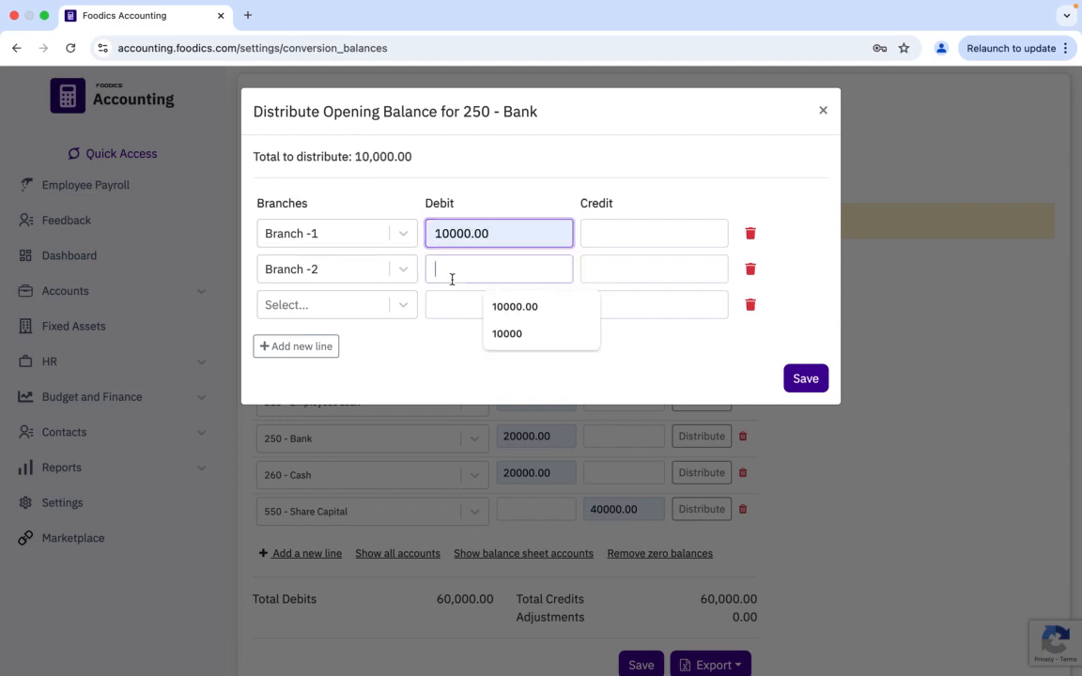
{"action": "left_click", "coordinate": [498, 307]}
{"action": "left_click", "coordinate": [817, 381]}
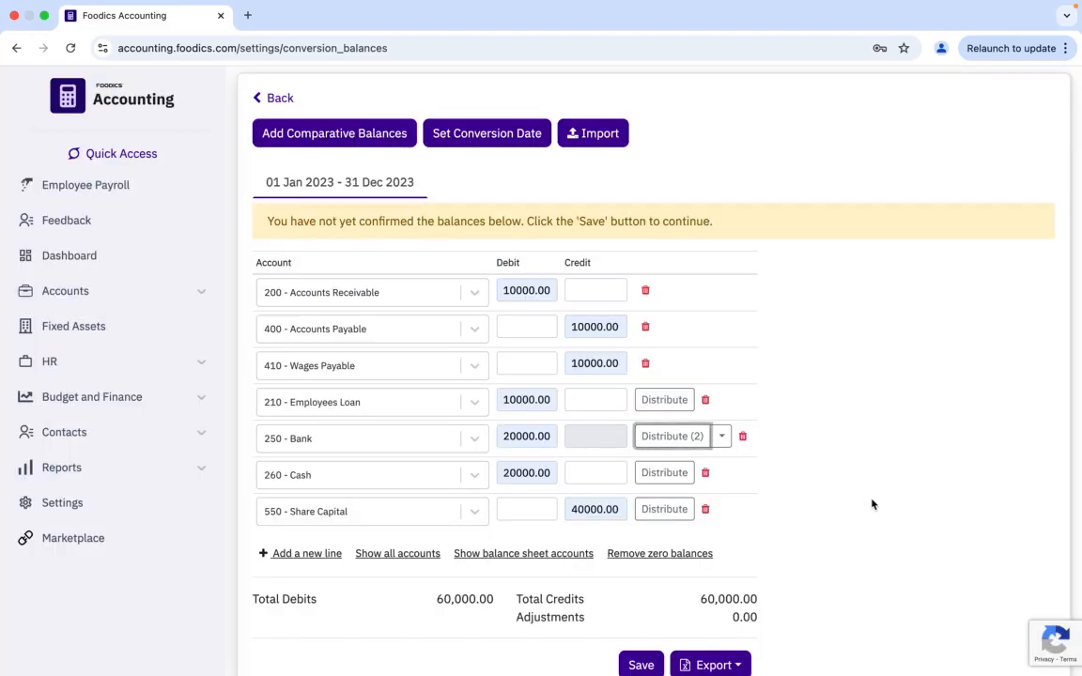
Step: Save the entered conversion balances
{"action": "scroll", "coordinate": [871, 504], "scroll_direction": "down", "scroll_amount": 1}
{"action": "scroll", "coordinate": [872, 504], "scroll_direction": "down", "scroll_amount": 2}
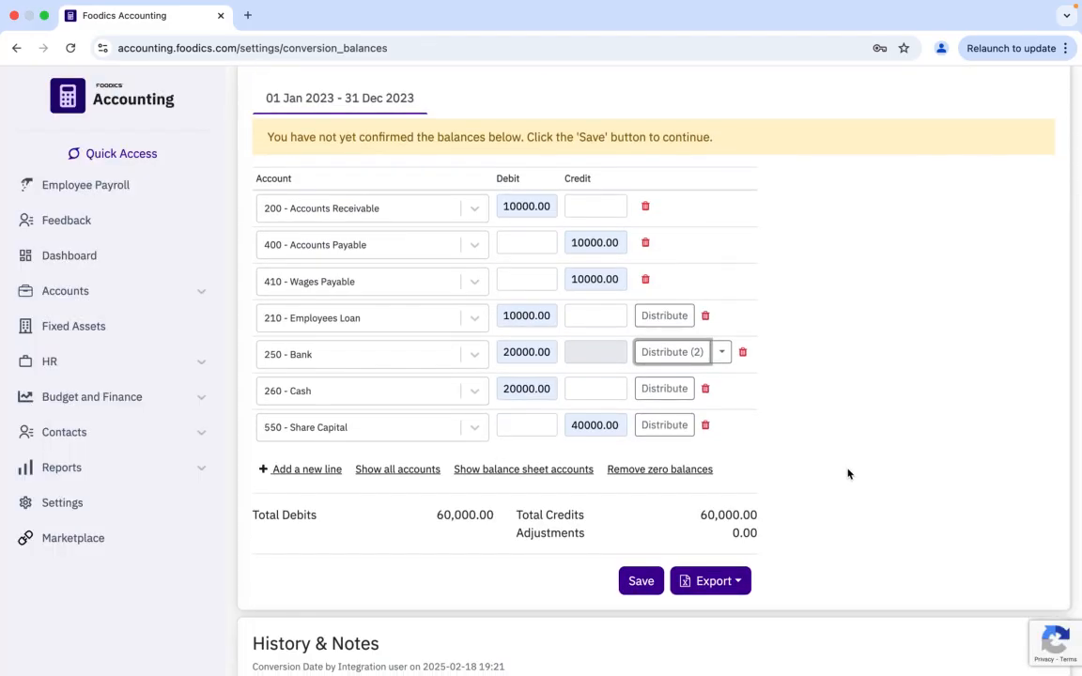
{"action": "left_click", "coordinate": [642, 582]}
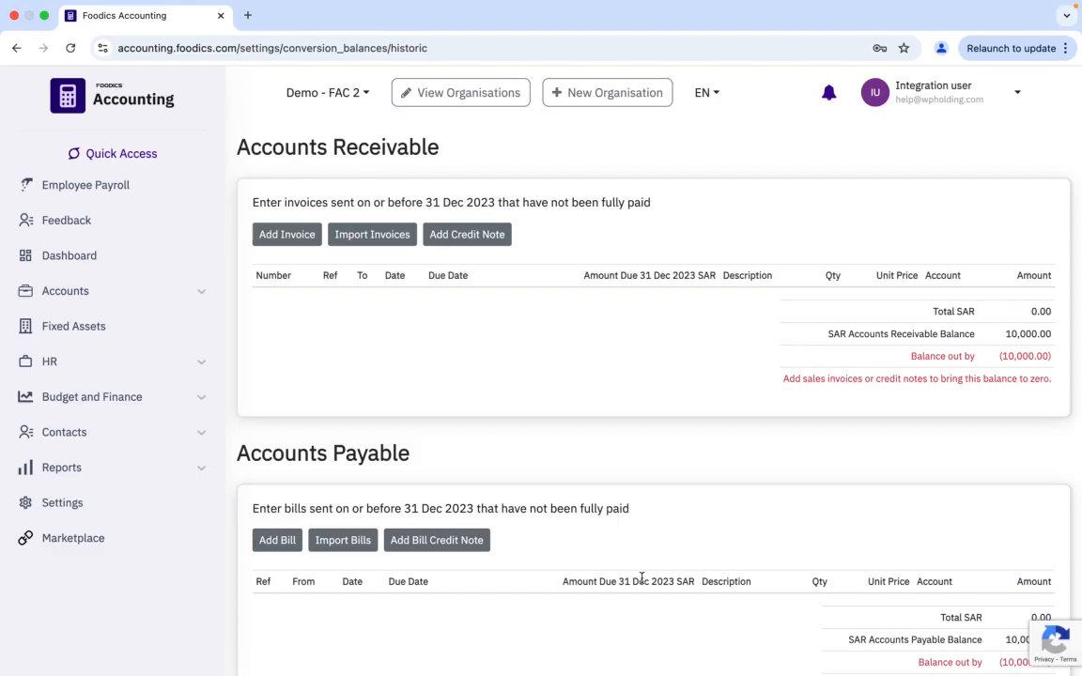
Step: Add a historic Accounts Receivable invoice and select AAA as its recipient
{"action": "left_click", "coordinate": [288, 235]}
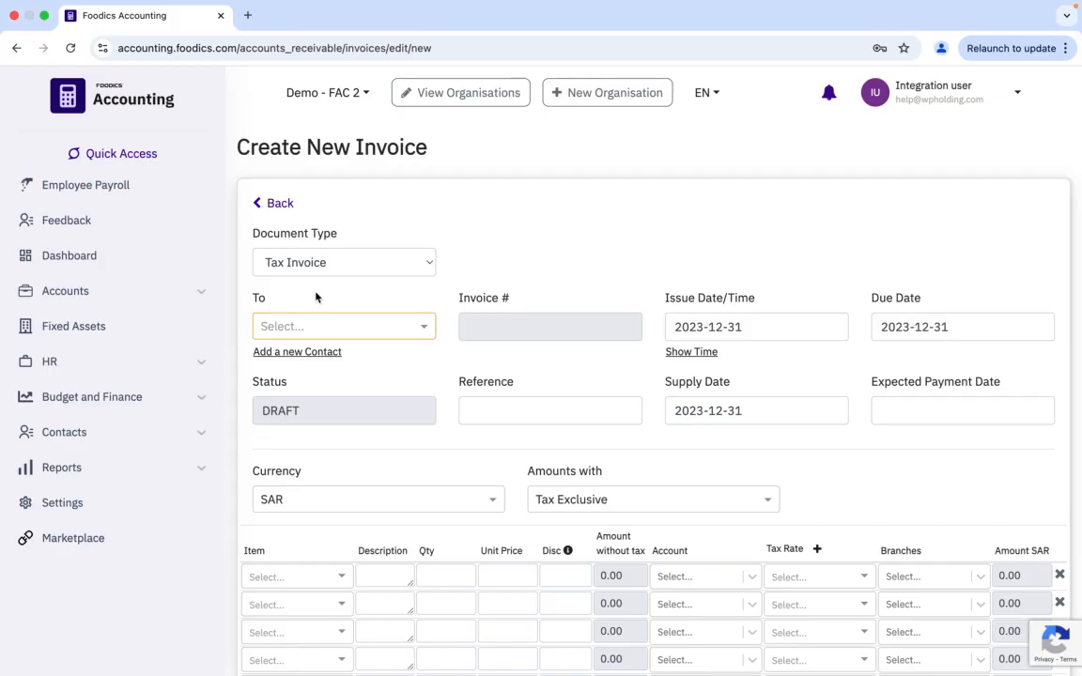
{"action": "left_click", "coordinate": [297, 324]}
{"action": "type", "text": "Aa"}
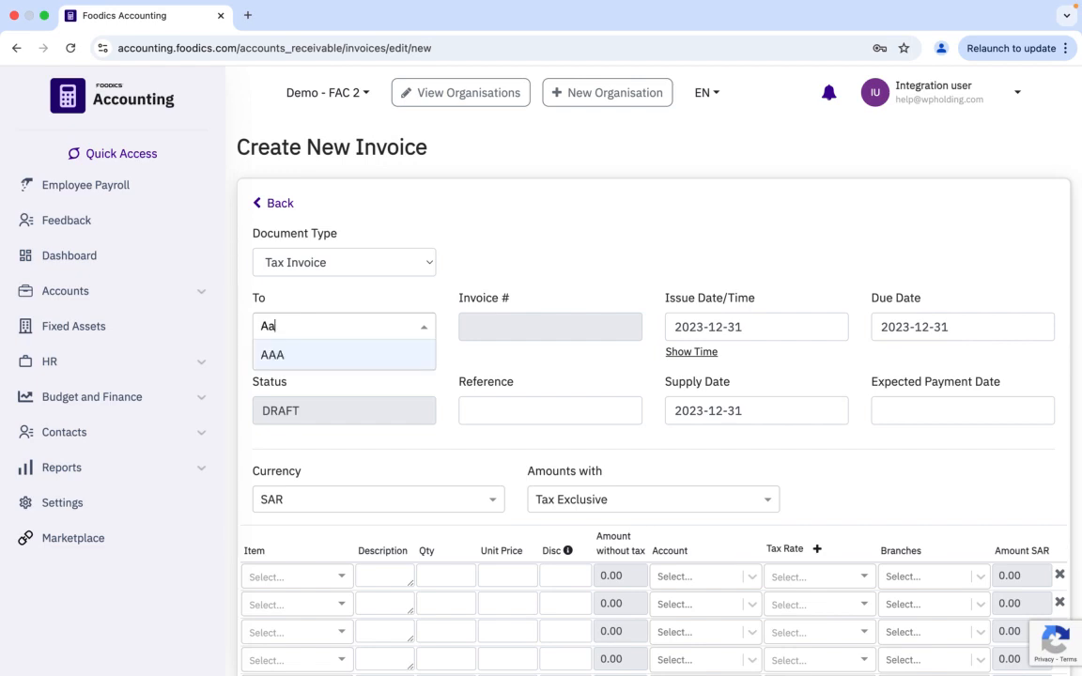
{"action": "left_click", "coordinate": [272, 354]}
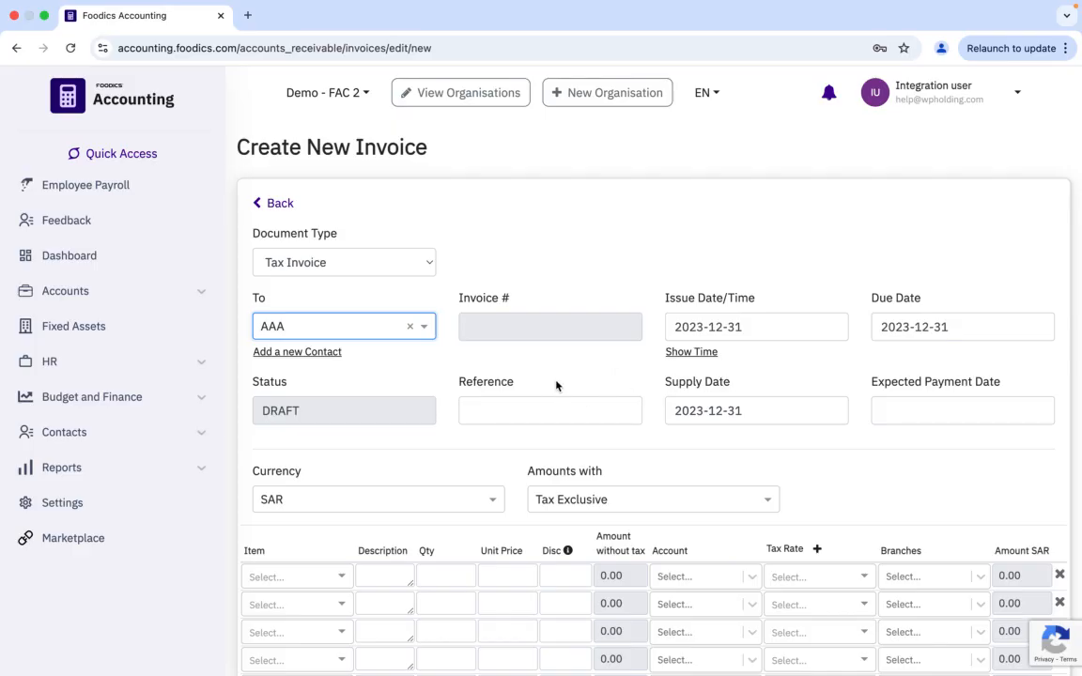
Step: Set the invoice's amounts to No Tax
{"action": "scroll", "coordinate": [556, 385], "scroll_direction": "down", "scroll_amount": 1}
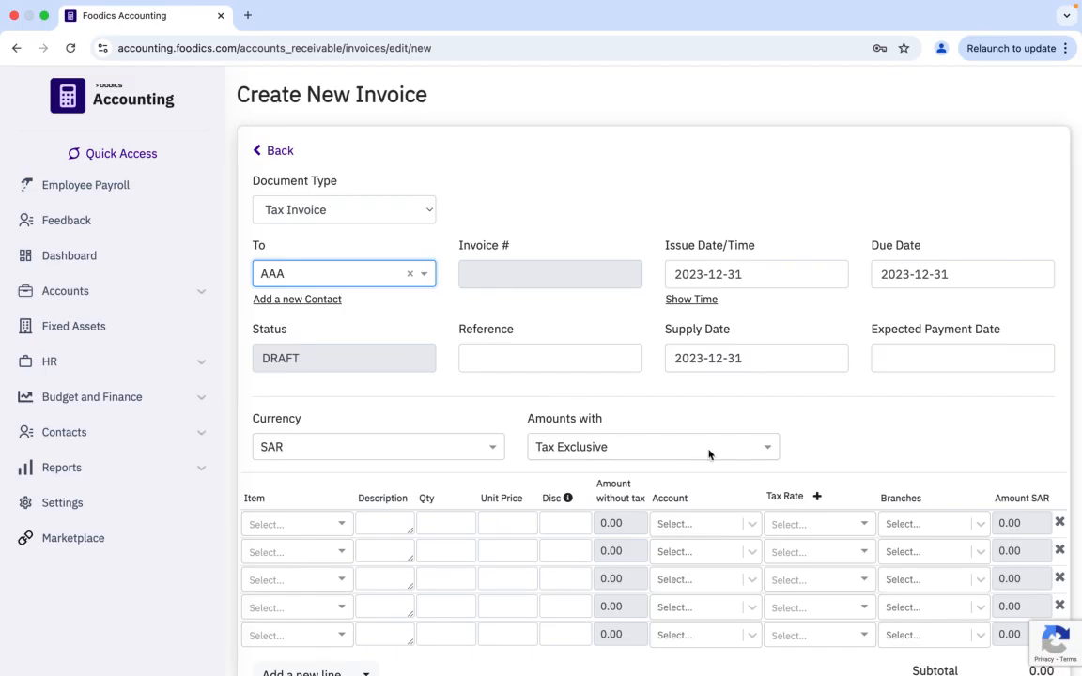
{"action": "left_click", "coordinate": [765, 450]}
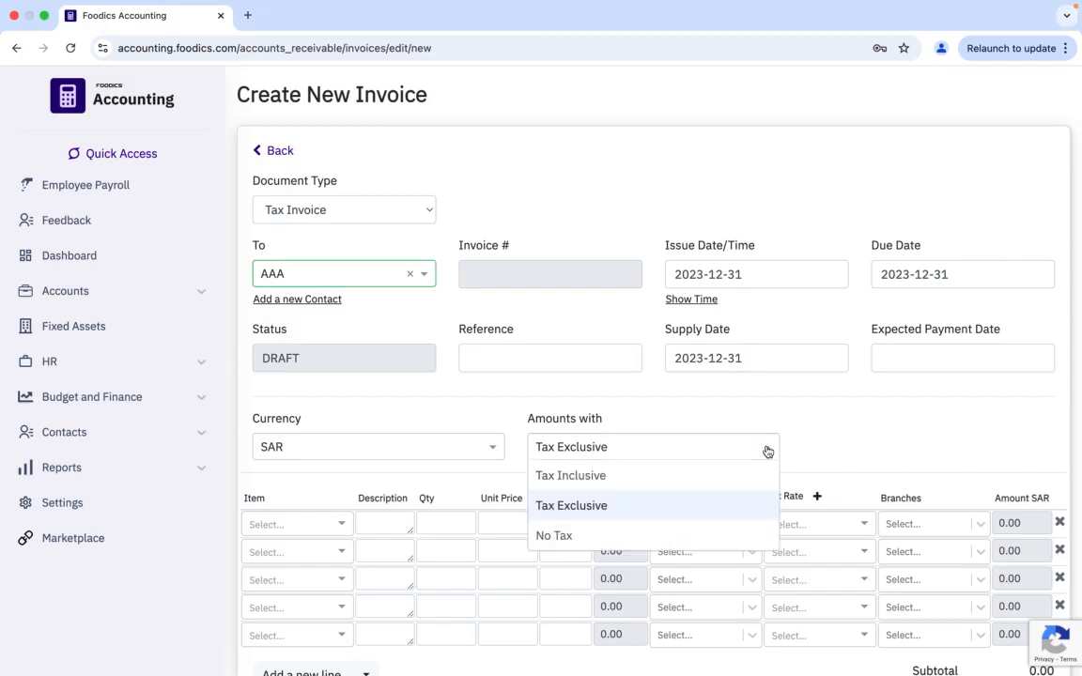
{"action": "left_click", "coordinate": [565, 538]}
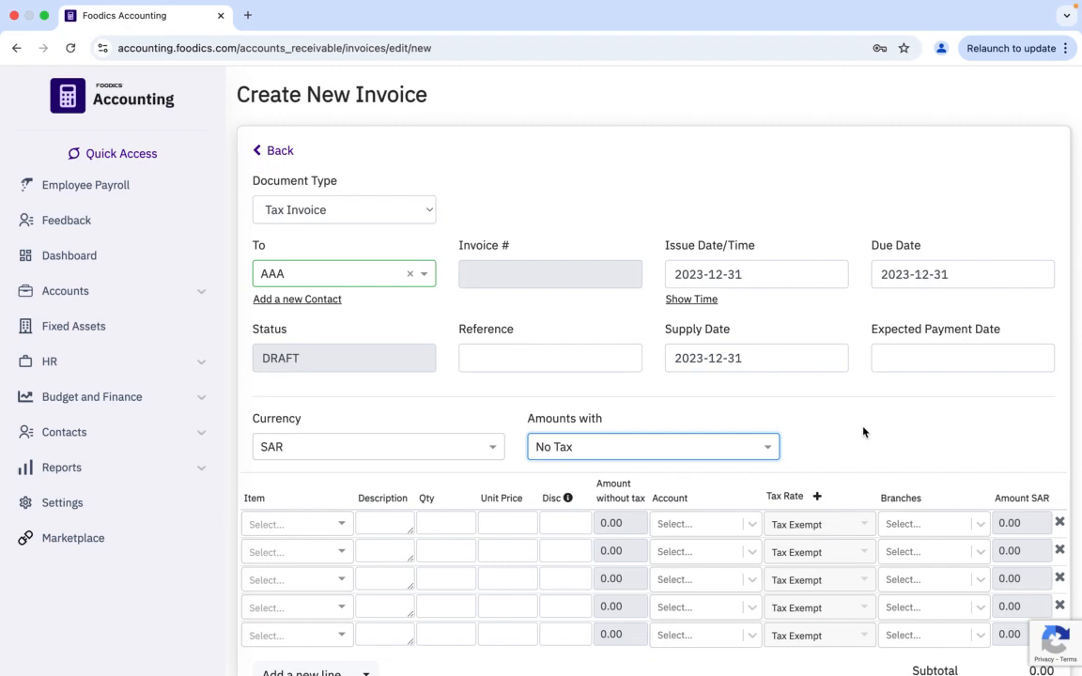
Step: Fill the first invoice line with description Opening Balance, quantity 1, unit price 10000 and account 600 - Sales/Revenue
{"action": "left_click", "coordinate": [363, 523]}
{"action": "type", "text": "Opening"}
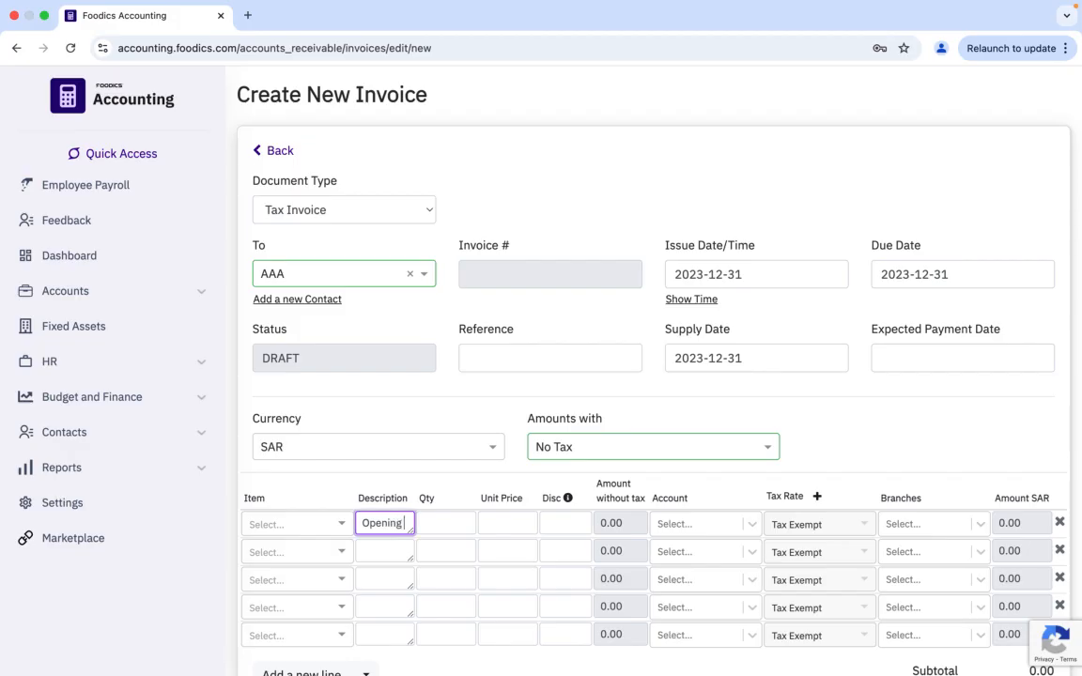
{"action": "type", "text": " Balance"}
{"action": "left_click", "coordinate": [448, 519]}
{"action": "type", "text": "1"}
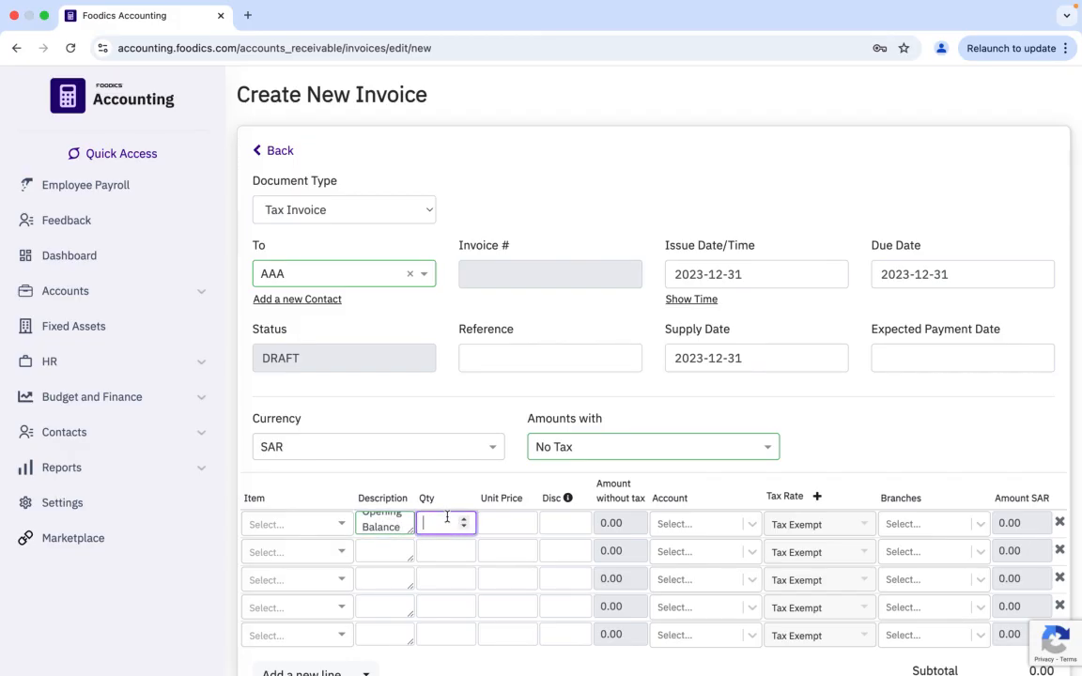
{"action": "left_click", "coordinate": [515, 520]}
{"action": "type", "text": "10000"}
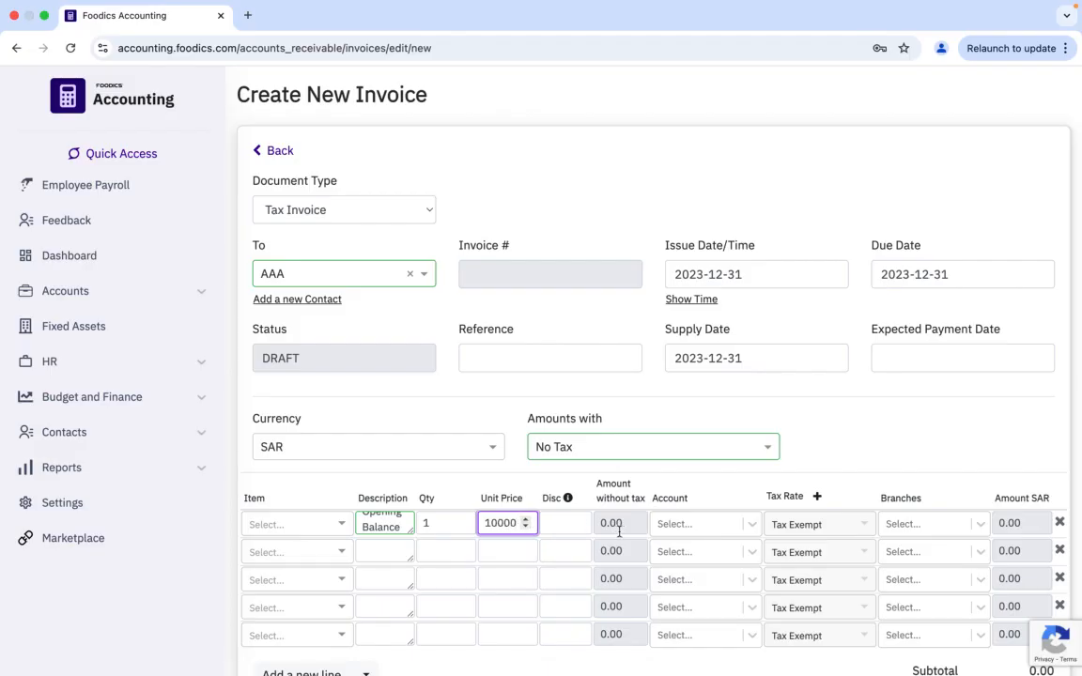
{"action": "left_click", "coordinate": [698, 524]}
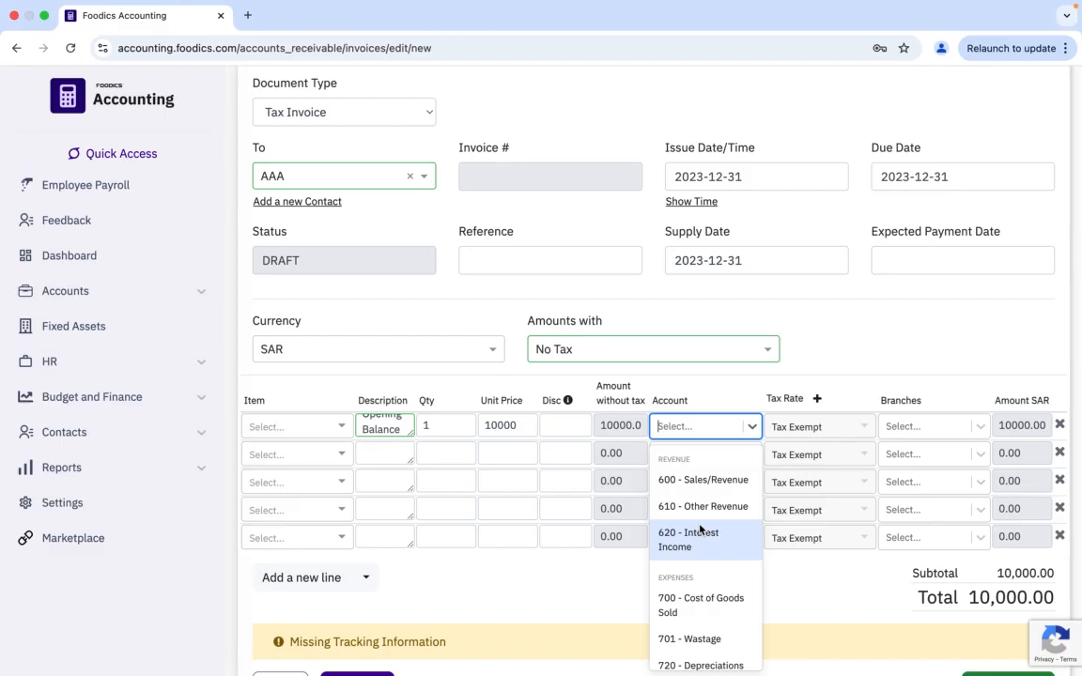
{"action": "left_click", "coordinate": [707, 479]}
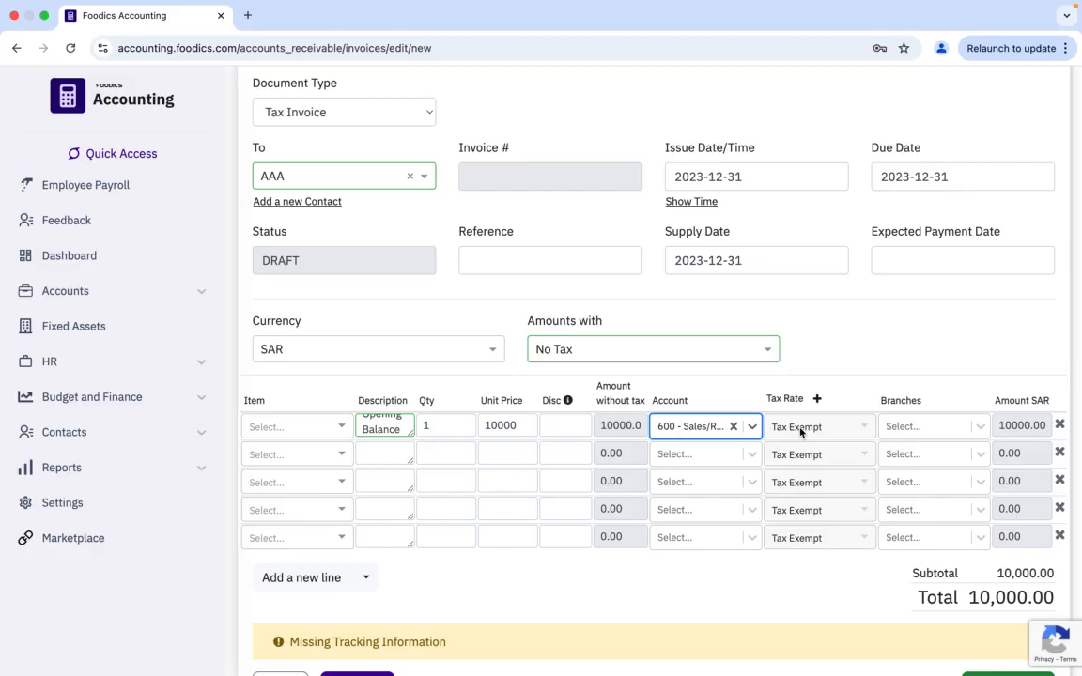
Step: Leave the invoice line's branch unselected and approve the invoice
{"action": "left_click", "coordinate": [900, 427]}
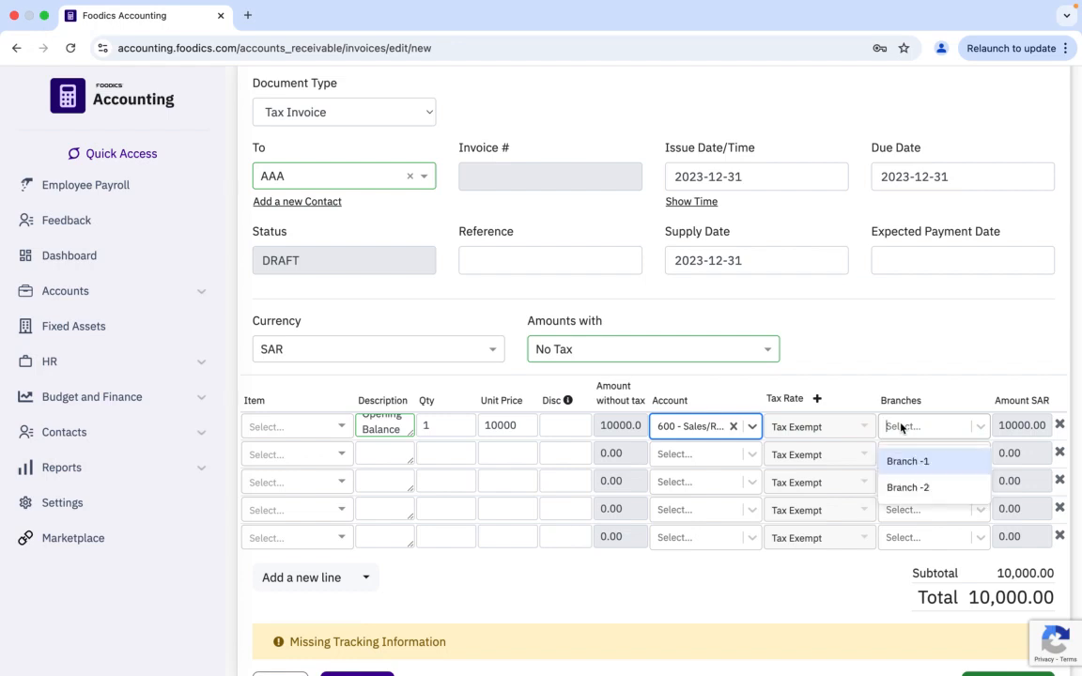
{"action": "left_click", "coordinate": [843, 391]}
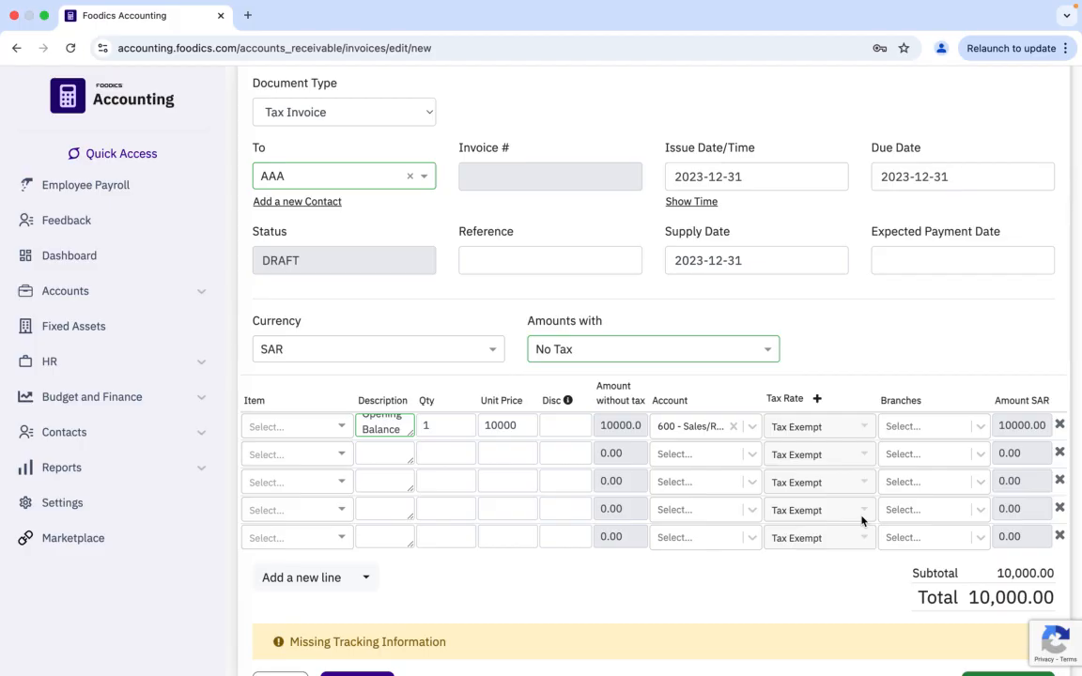
{"action": "scroll", "coordinate": [863, 583], "scroll_direction": "up", "scroll_amount": 3}
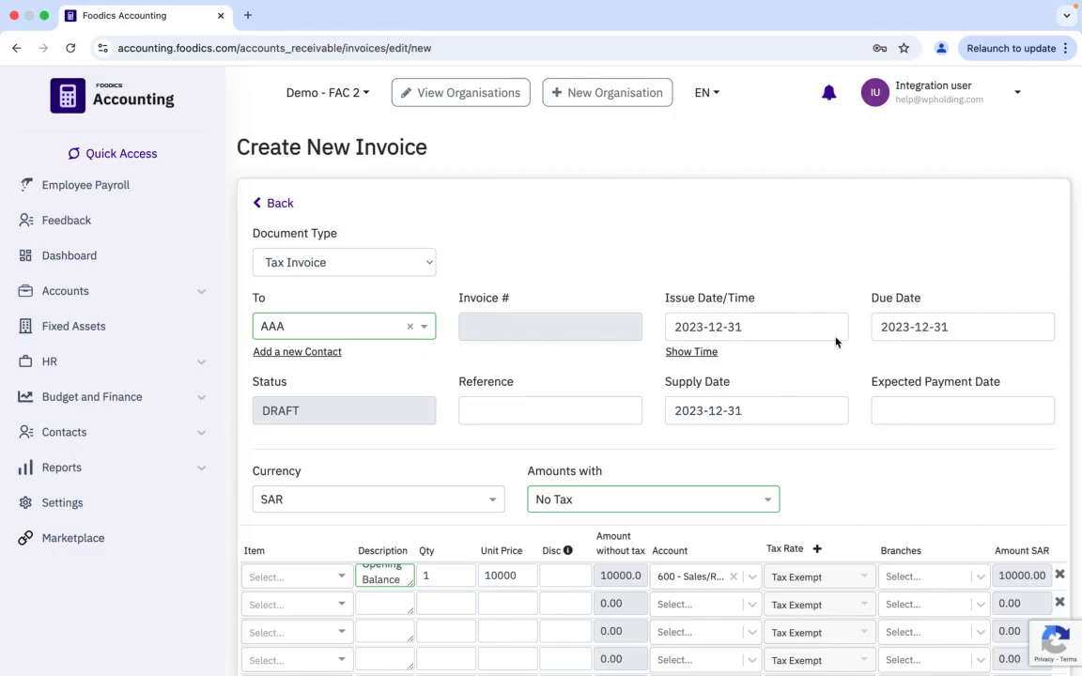
{"action": "scroll", "coordinate": [502, 376], "scroll_direction": "down", "scroll_amount": 3}
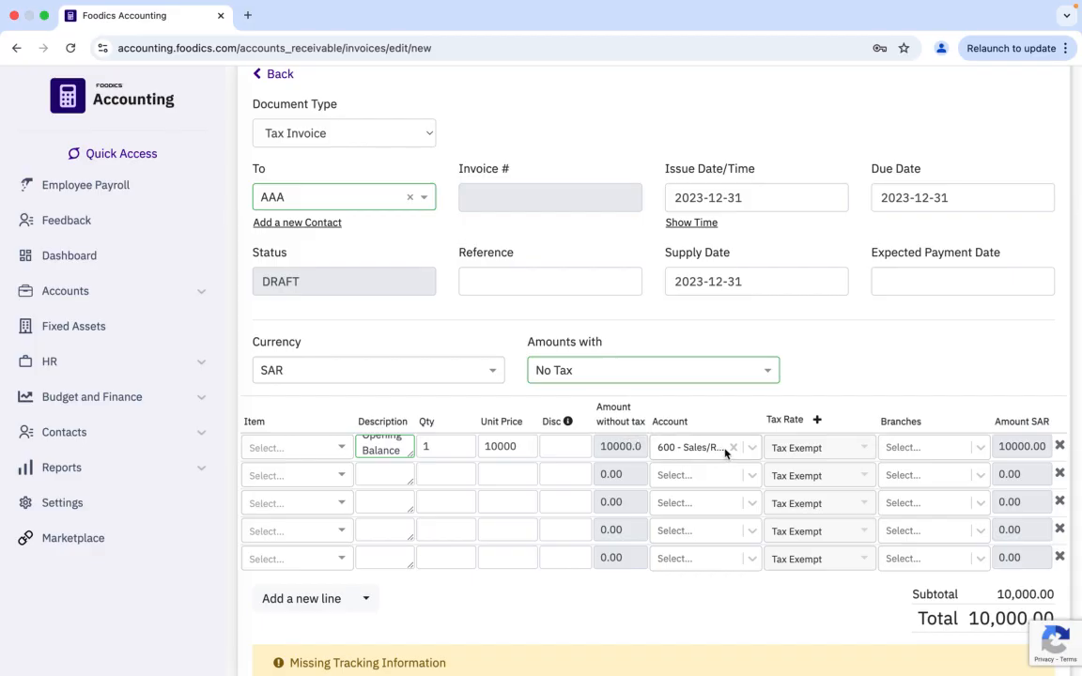
{"action": "scroll", "coordinate": [773, 558], "scroll_direction": "down", "scroll_amount": 2}
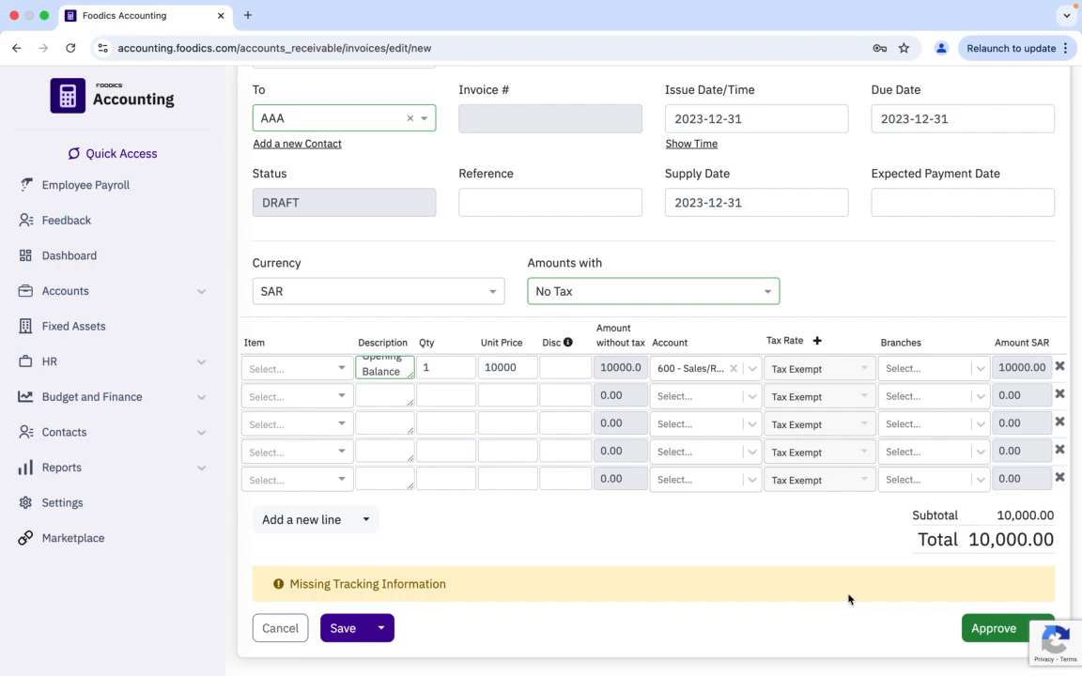
{"action": "left_click", "coordinate": [990, 628]}
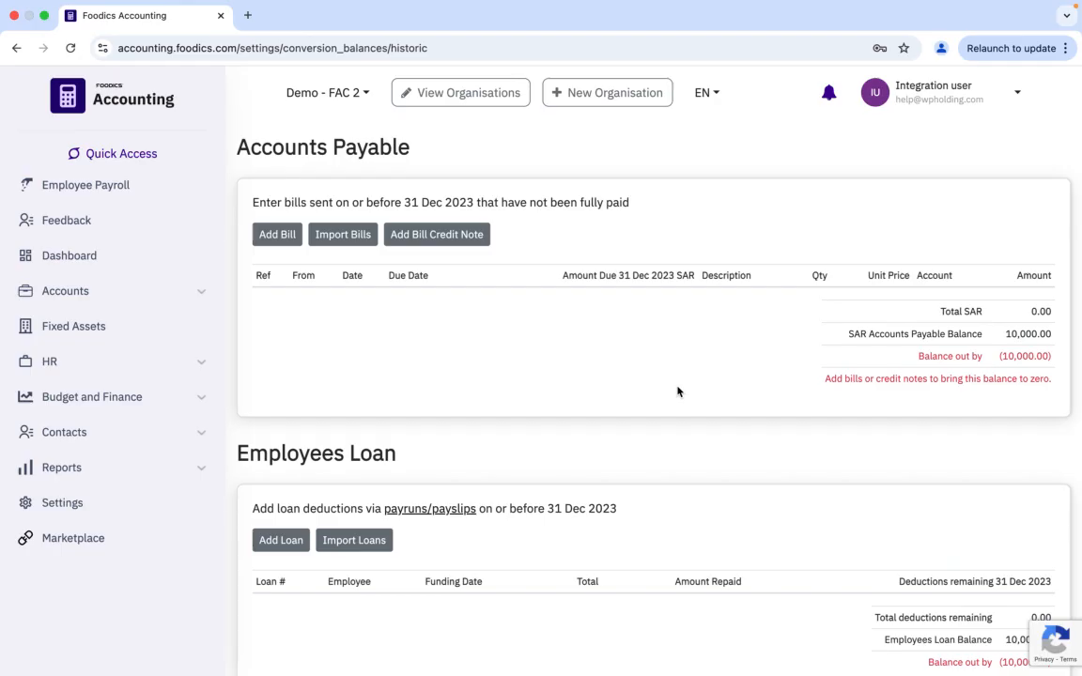
Step: Add a historic Accounts Payable bill and select SSS as the contact it is from
{"action": "left_click", "coordinate": [280, 237]}
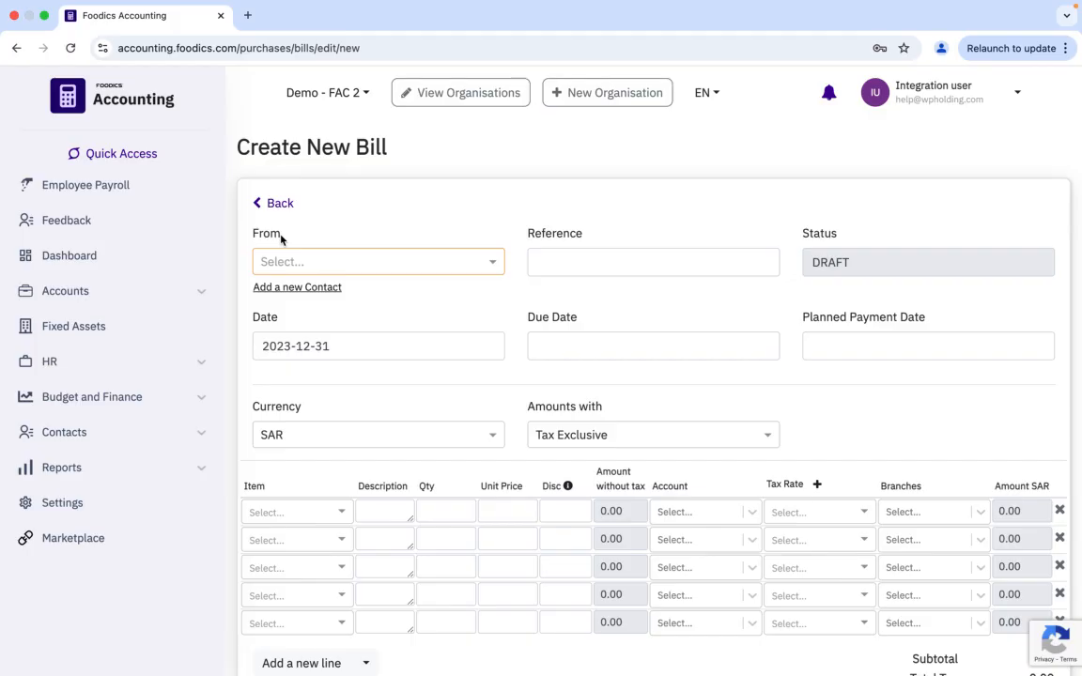
{"action": "left_click", "coordinate": [281, 263]}
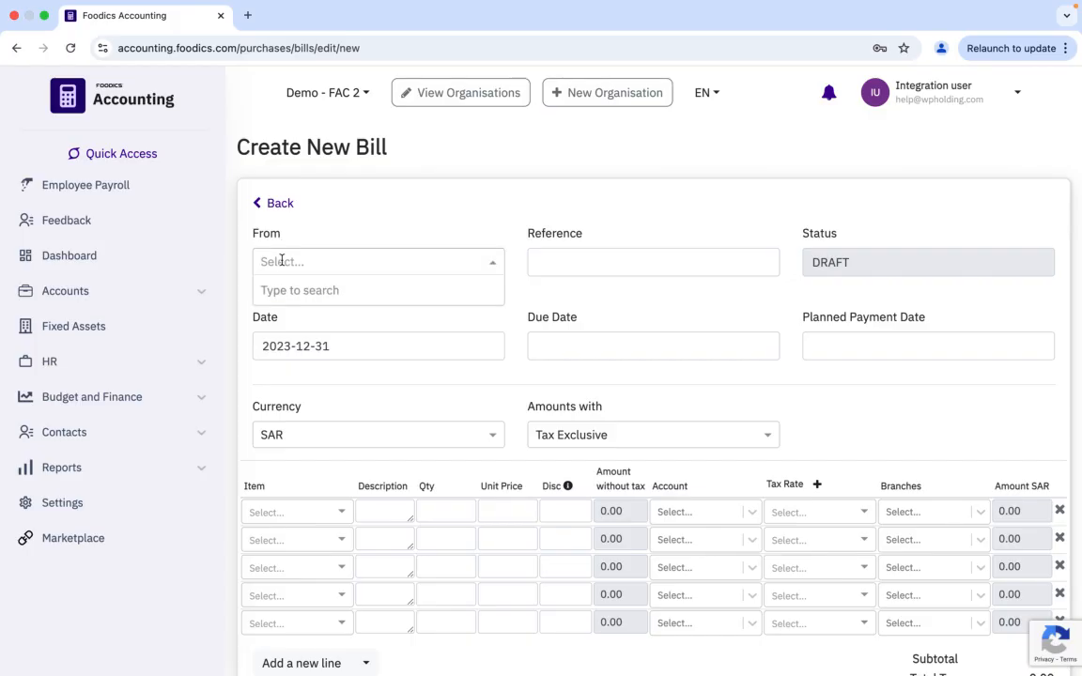
{"action": "type", "text": "SS"}
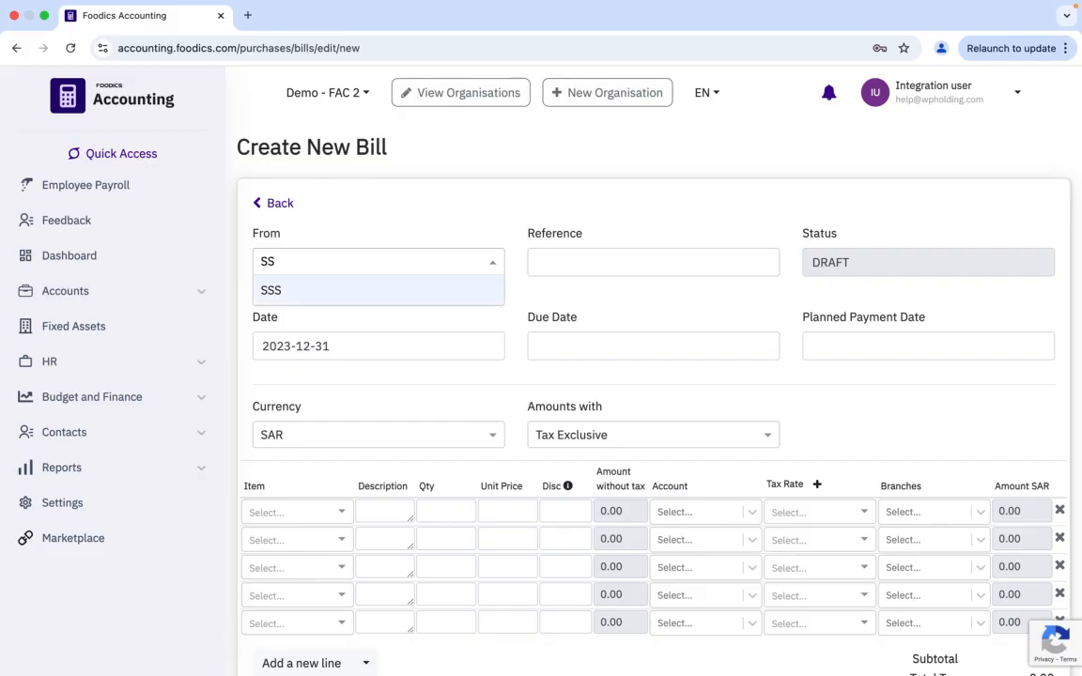
{"action": "left_click", "coordinate": [268, 289]}
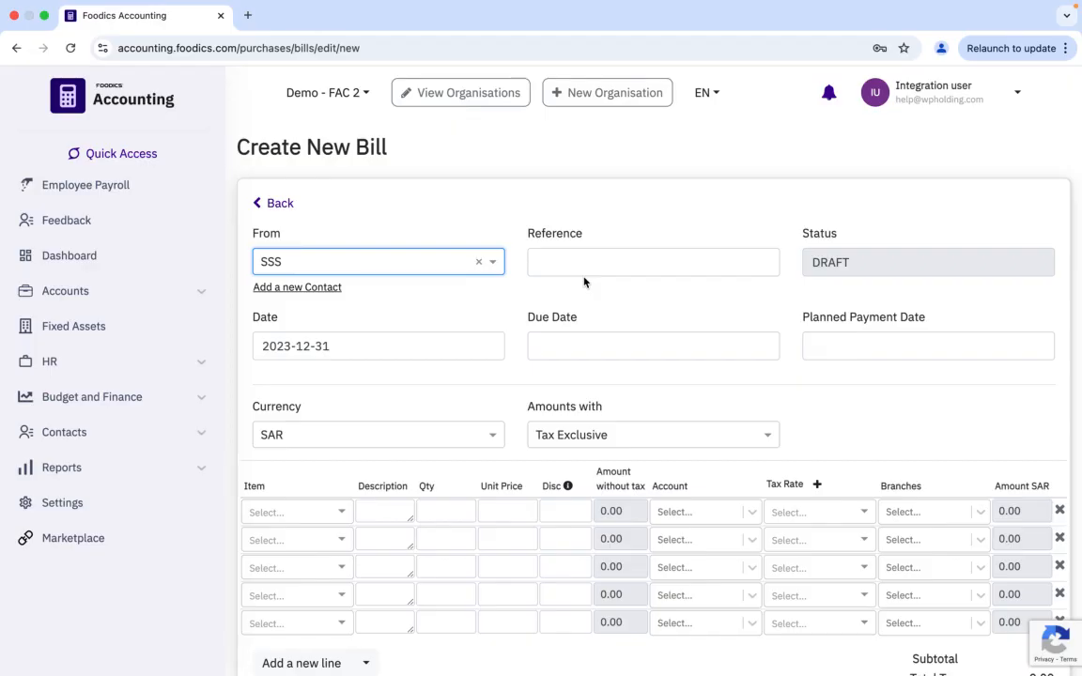
Step: Set the bill's due date to 2023-12-31 and its amounts to No Tax
{"action": "left_click", "coordinate": [567, 344]}
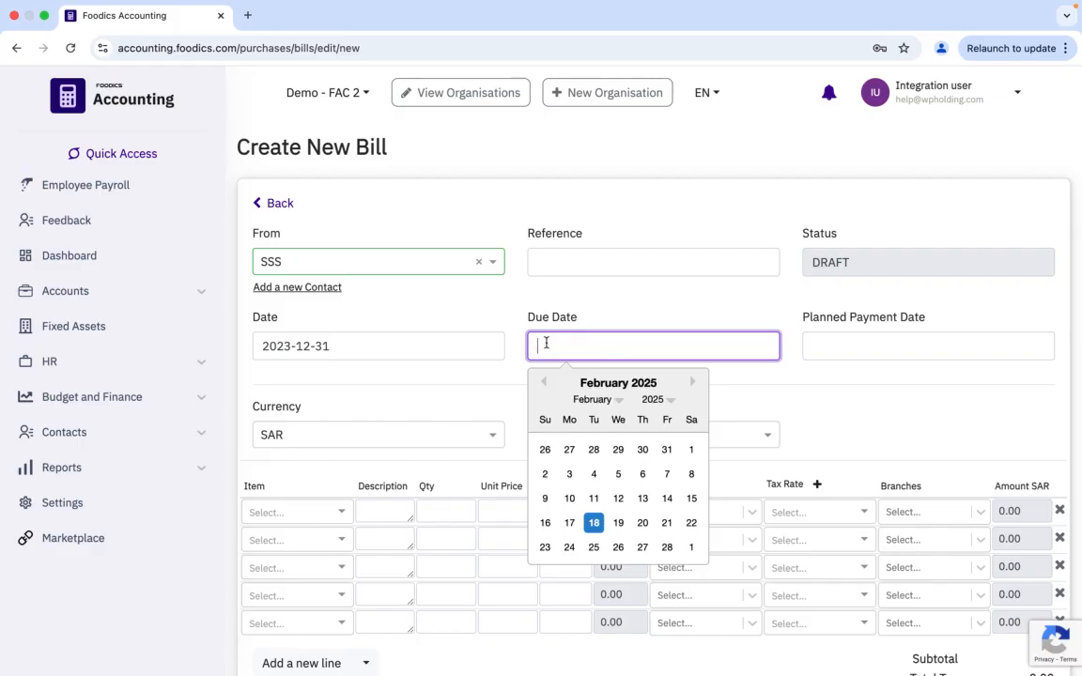
{"action": "type", "text": "2023-12-31"}
{"action": "left_click", "coordinate": [604, 306]}
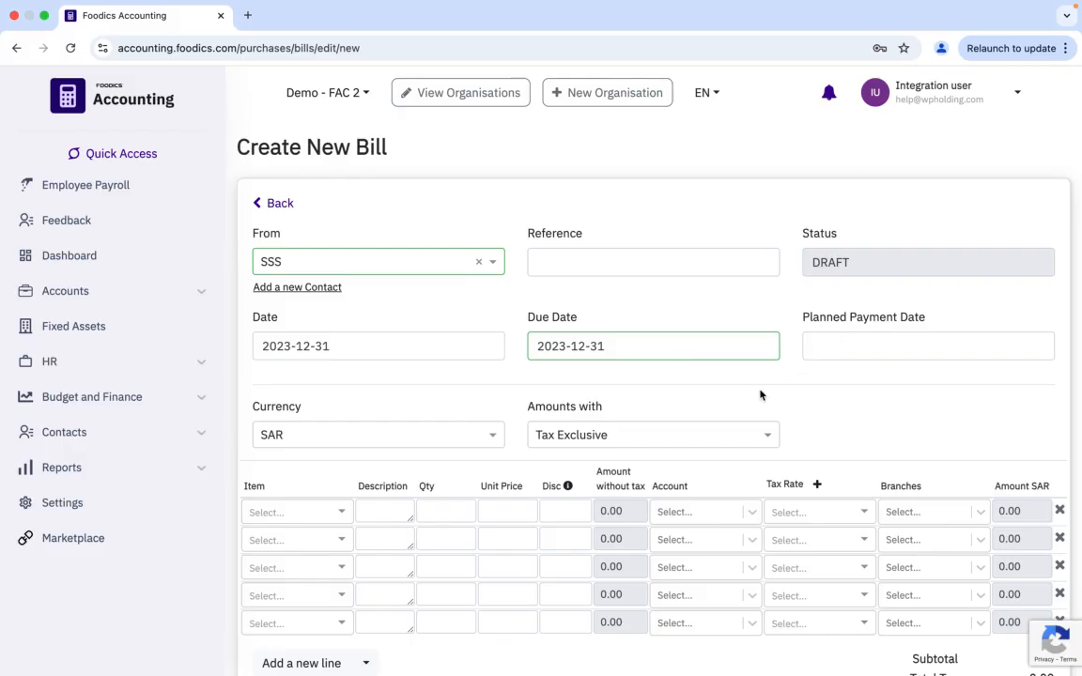
{"action": "left_click", "coordinate": [768, 438]}
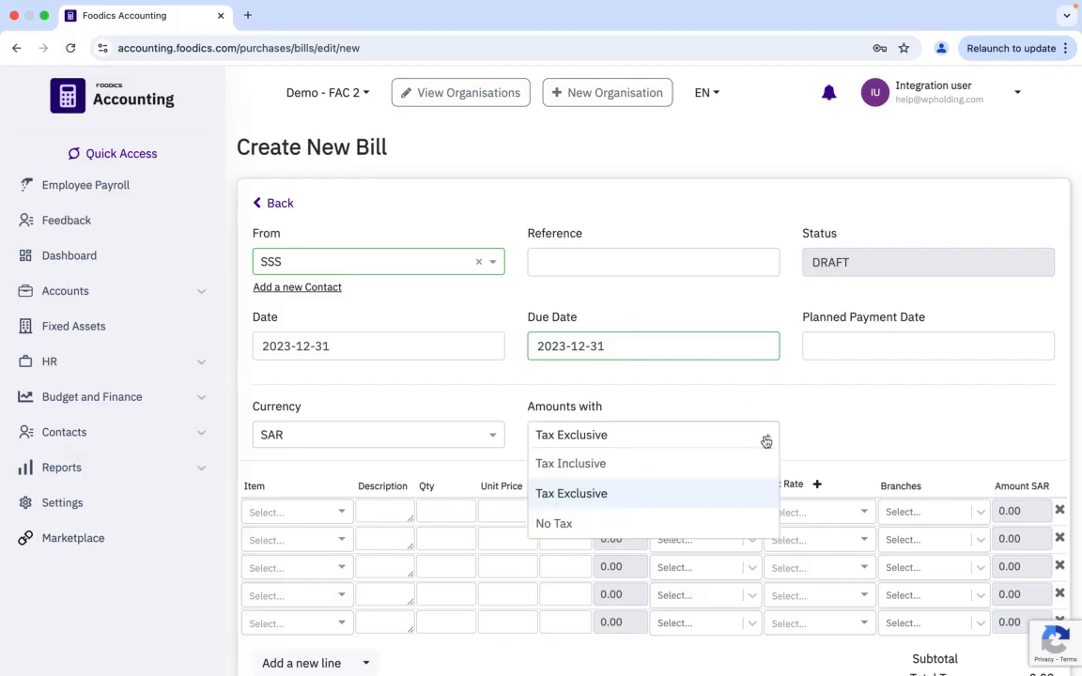
{"action": "left_click", "coordinate": [613, 528]}
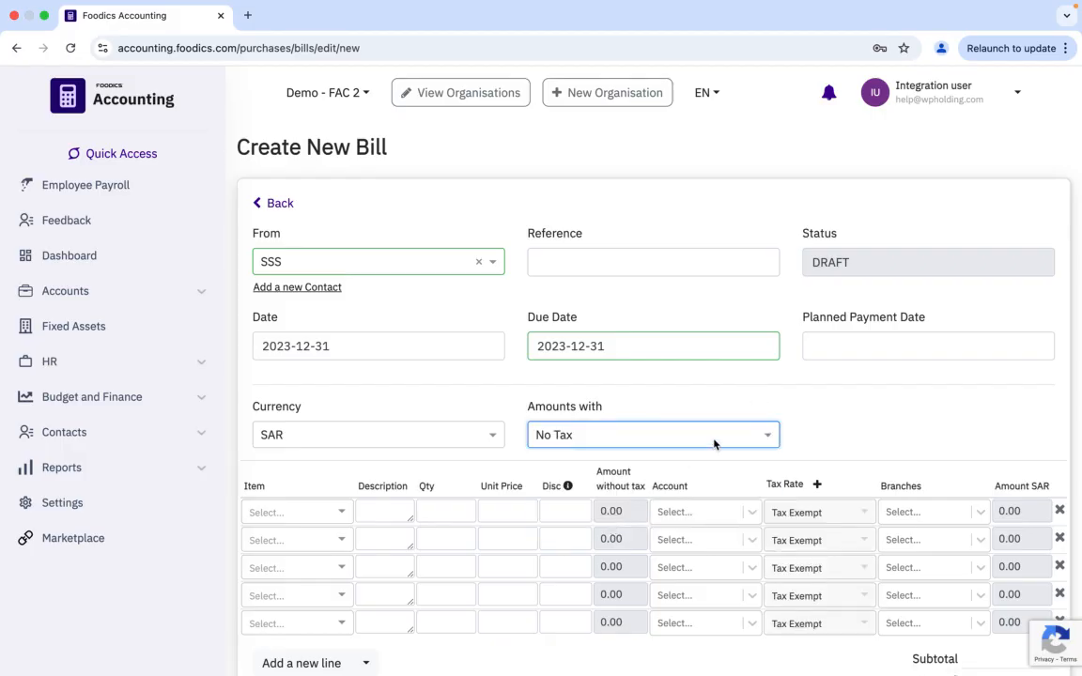
Step: Fill the first bill line with description Opening Balance, quantity 1 and unit price 10000
{"action": "scroll", "coordinate": [715, 442], "scroll_direction": "down", "scroll_amount": 2}
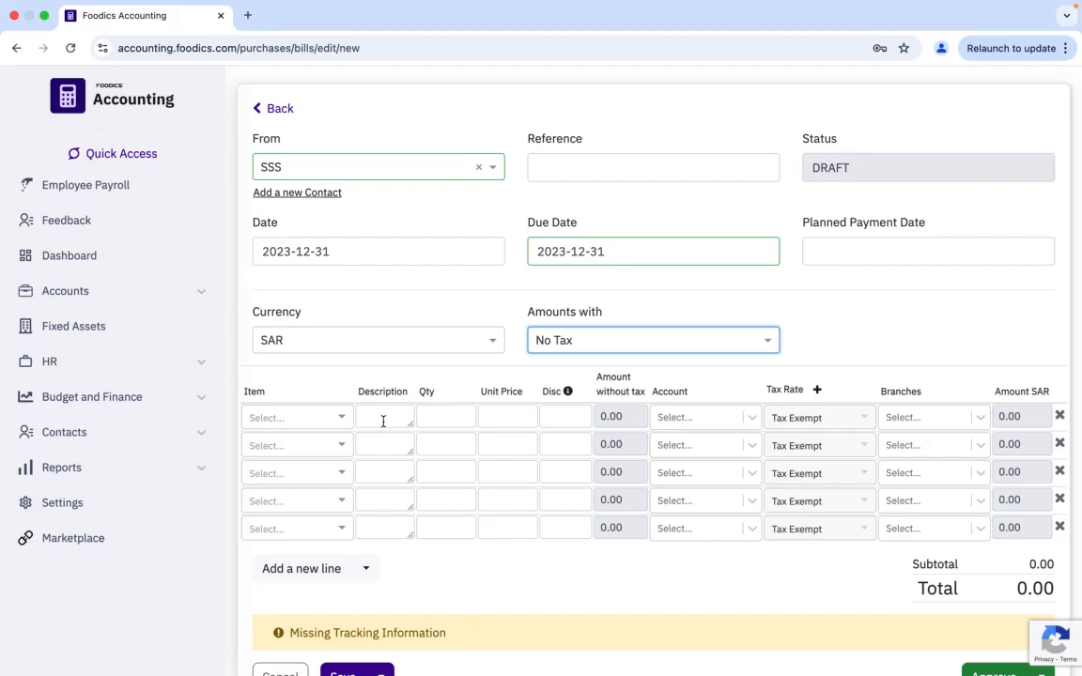
{"action": "key", "text": "Down"}
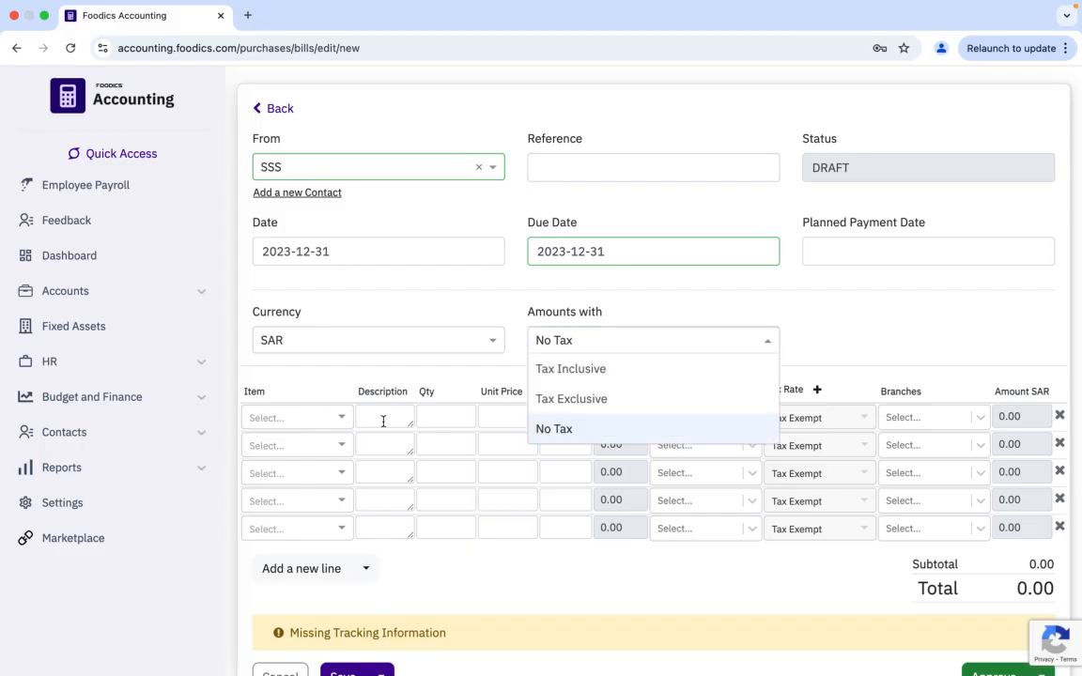
{"action": "left_click", "coordinate": [384, 422]}
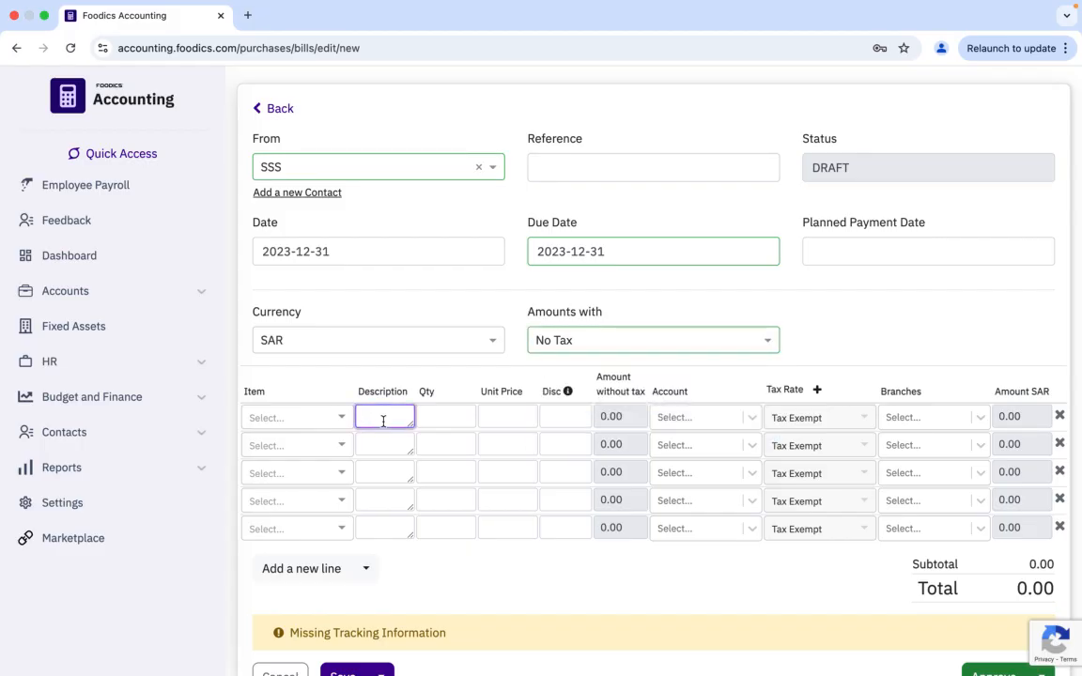
{"action": "type", "text": "Opening Balance"}
{"action": "left_click", "coordinate": [442, 415]}
{"action": "type", "text": "1"}
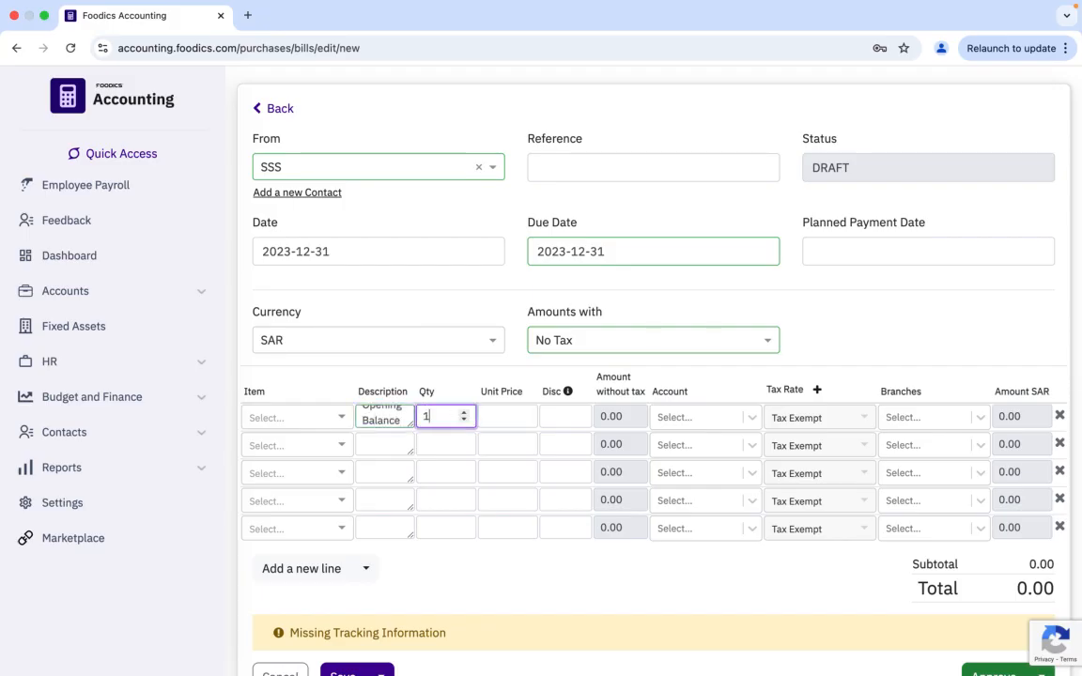
{"action": "left_click", "coordinate": [500, 414]}
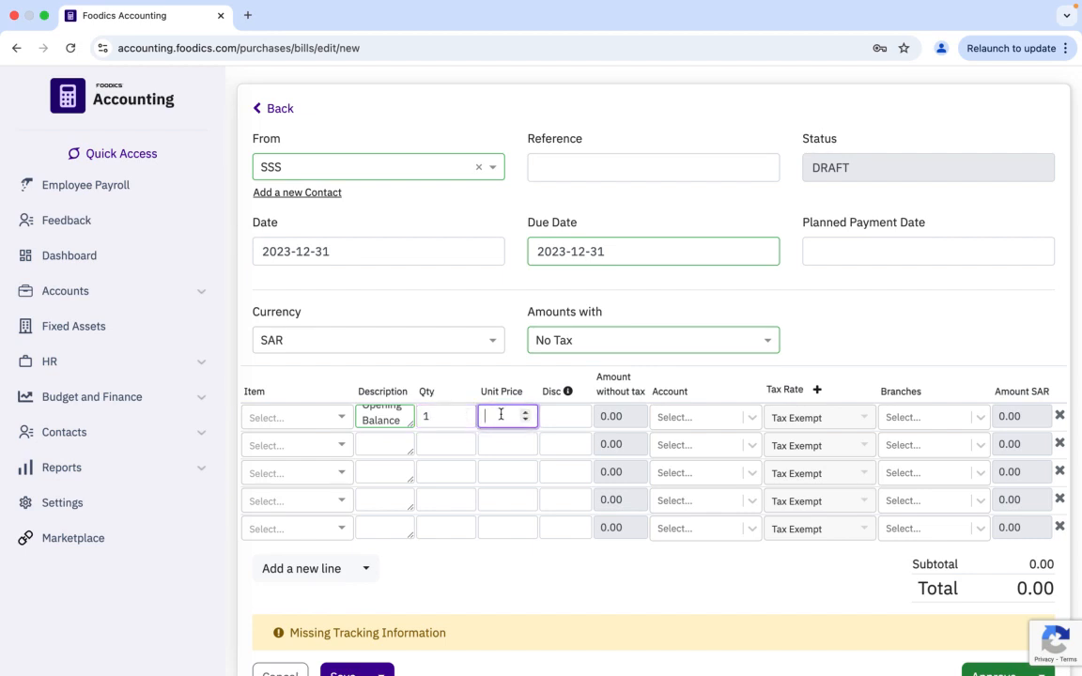
{"action": "type", "text": "10000"}
Step: Assign account 759 - General Expenses to the bill's Opening Balance line
{"action": "left_click", "coordinate": [717, 426]}
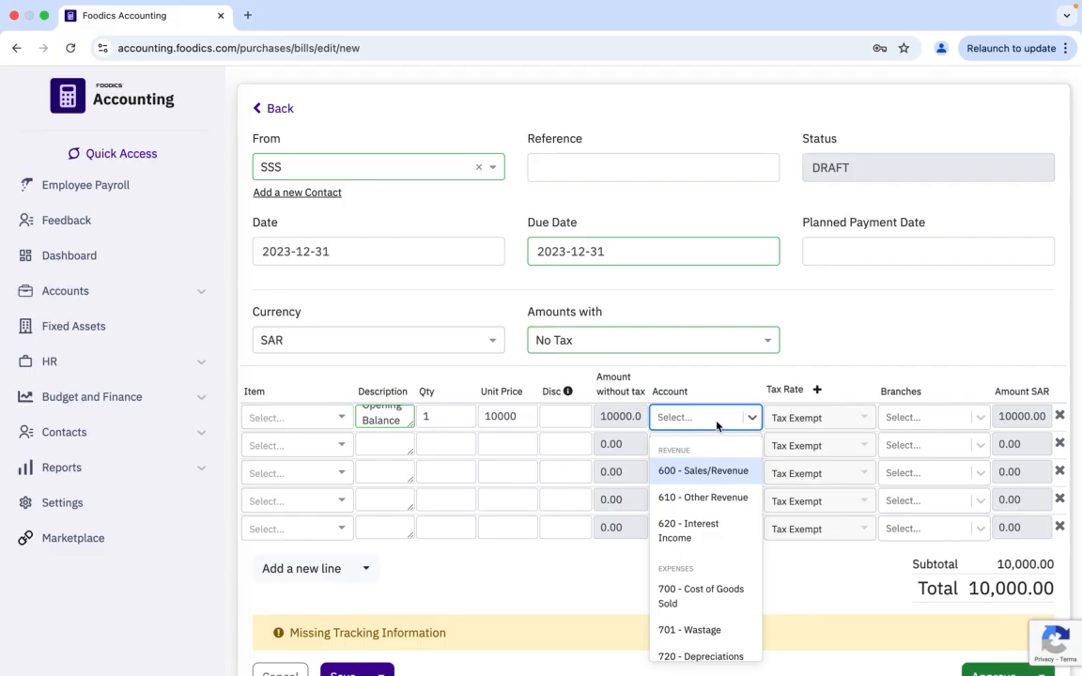
{"action": "type", "text": "75"}
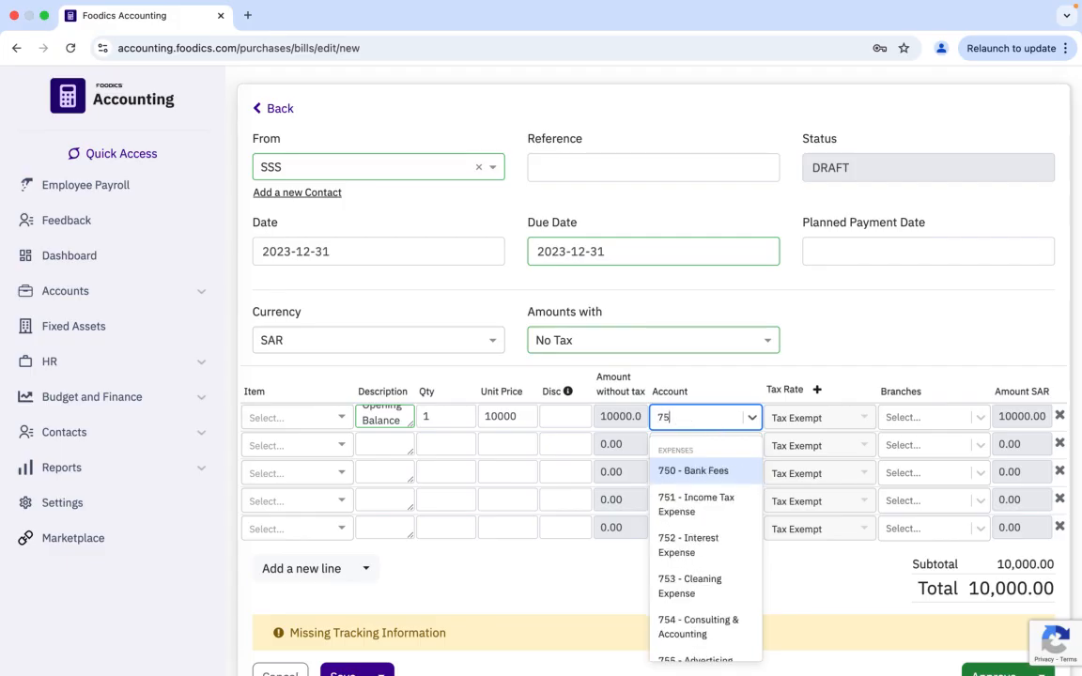
{"action": "type", "text": "9"}
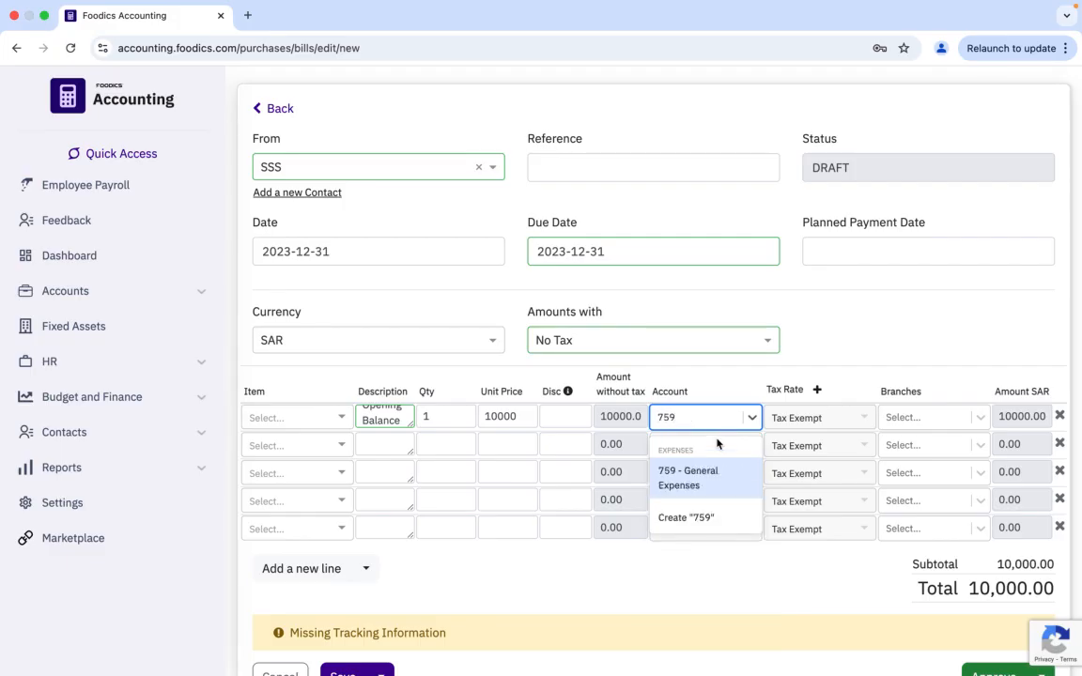
{"action": "left_click", "coordinate": [700, 481]}
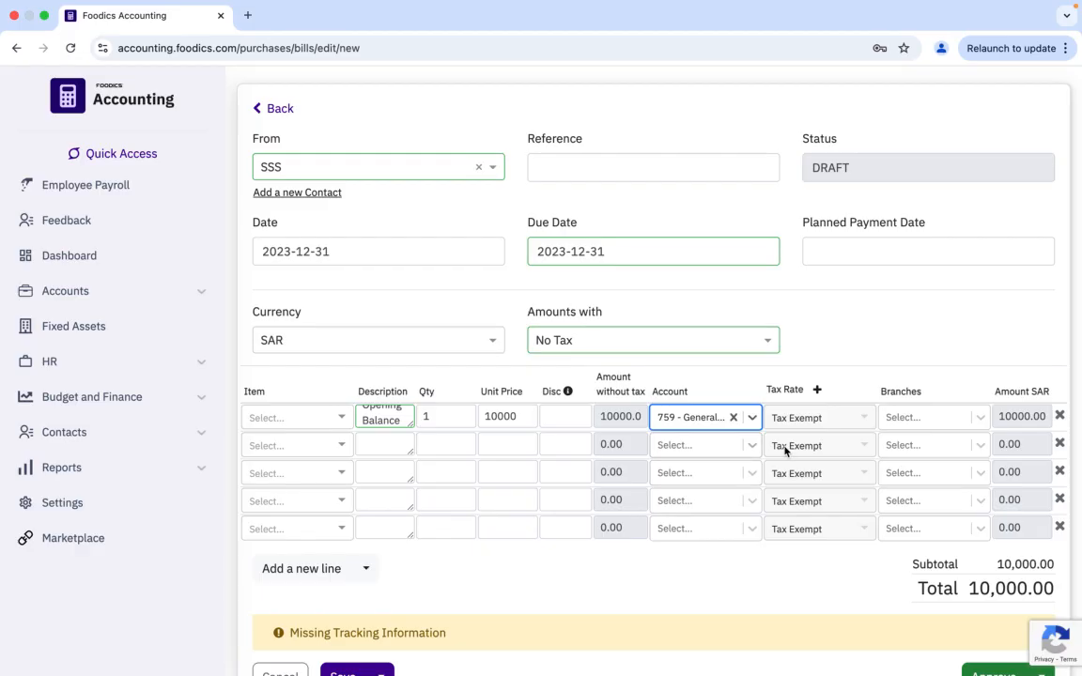
{"action": "left_click", "coordinate": [740, 588]}
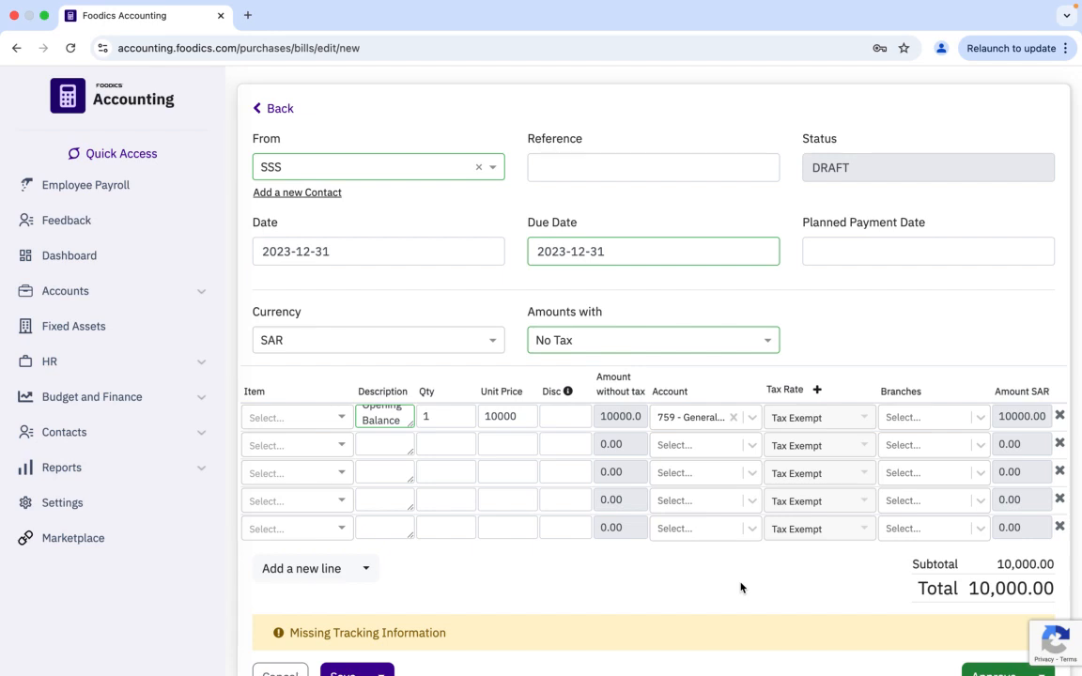
{"action": "scroll", "coordinate": [507, 282], "scroll_direction": "up", "scroll_amount": 1}
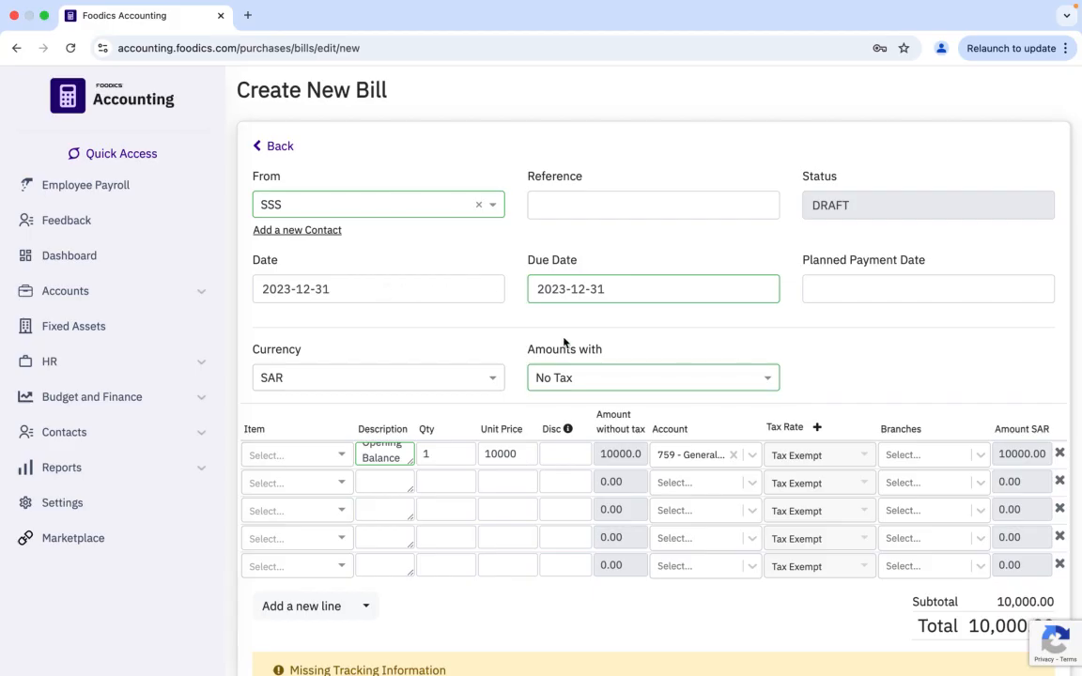
{"action": "scroll", "coordinate": [564, 343], "scroll_direction": "down", "scroll_amount": 2}
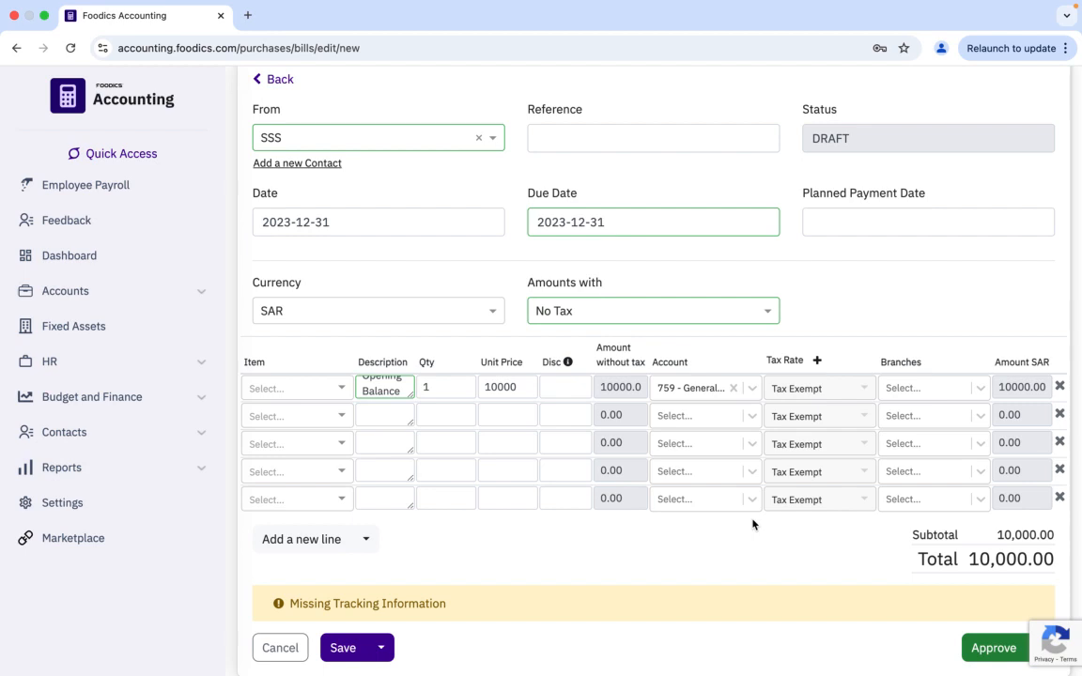
{"action": "scroll", "coordinate": [752, 524], "scroll_direction": "up", "scroll_amount": 1}
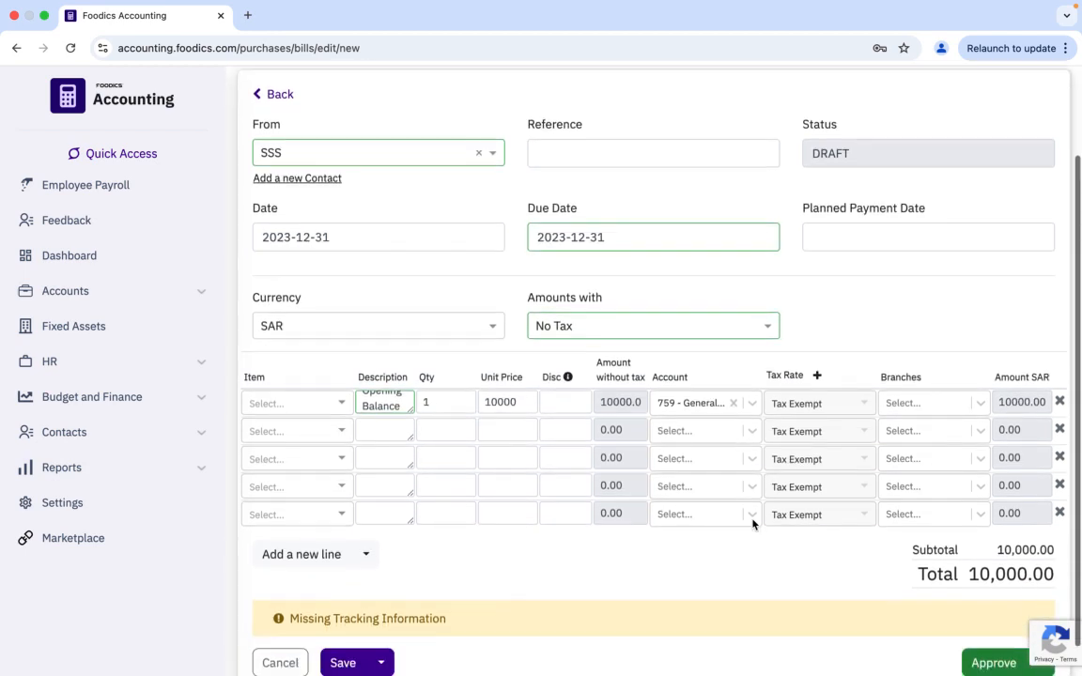
Step: Approve the historic Accounts Payable bill for SSS
{"action": "scroll", "coordinate": [752, 524], "scroll_direction": "down", "scroll_amount": 2}
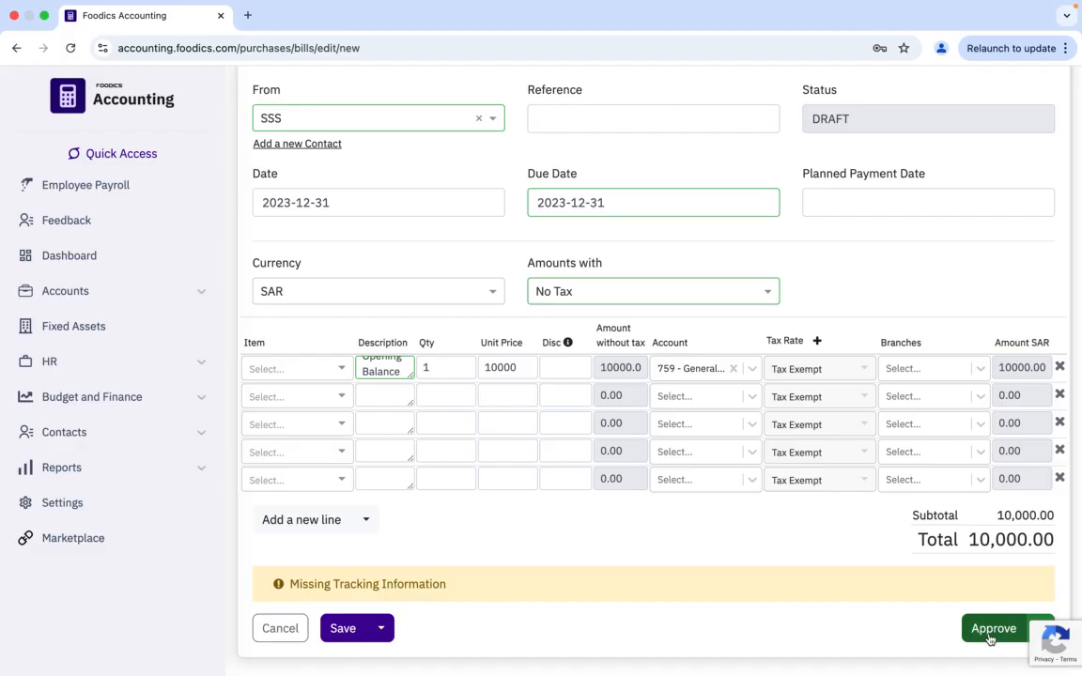
{"action": "left_click", "coordinate": [989, 629]}
{"action": "scroll", "coordinate": [988, 640], "scroll_direction": "down", "scroll_amount": 3}
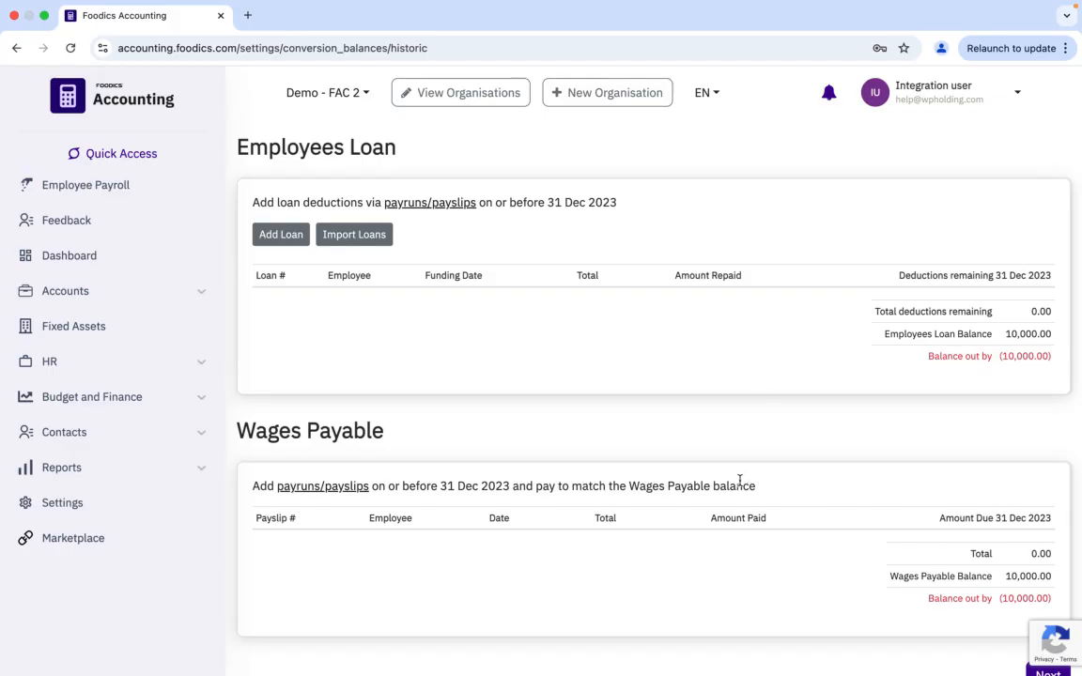
Step: Open the payruns for the Wages Payable balance and start processing an Unscheduled Pay Run
{"action": "left_click", "coordinate": [329, 487]}
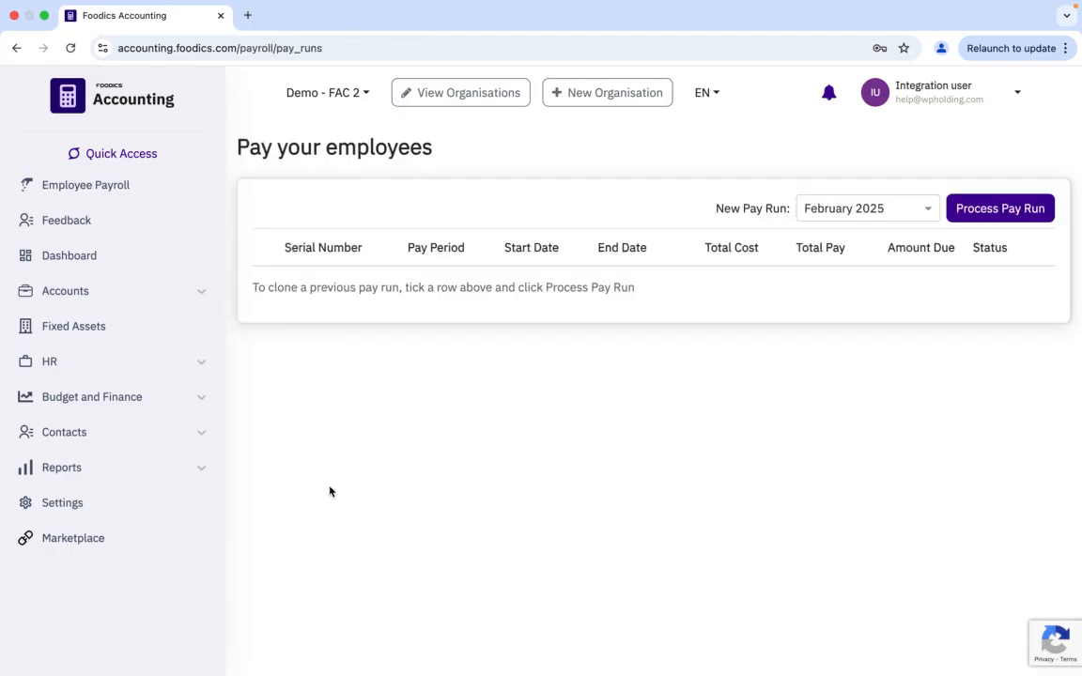
{"action": "left_click", "coordinate": [929, 213]}
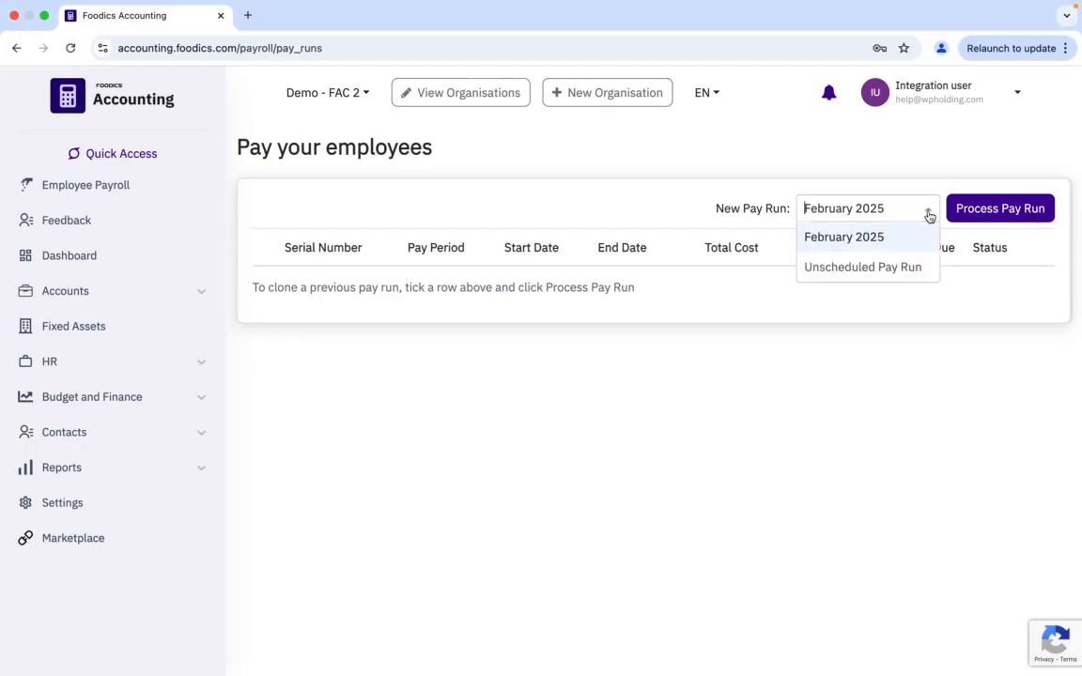
{"action": "left_click", "coordinate": [845, 269]}
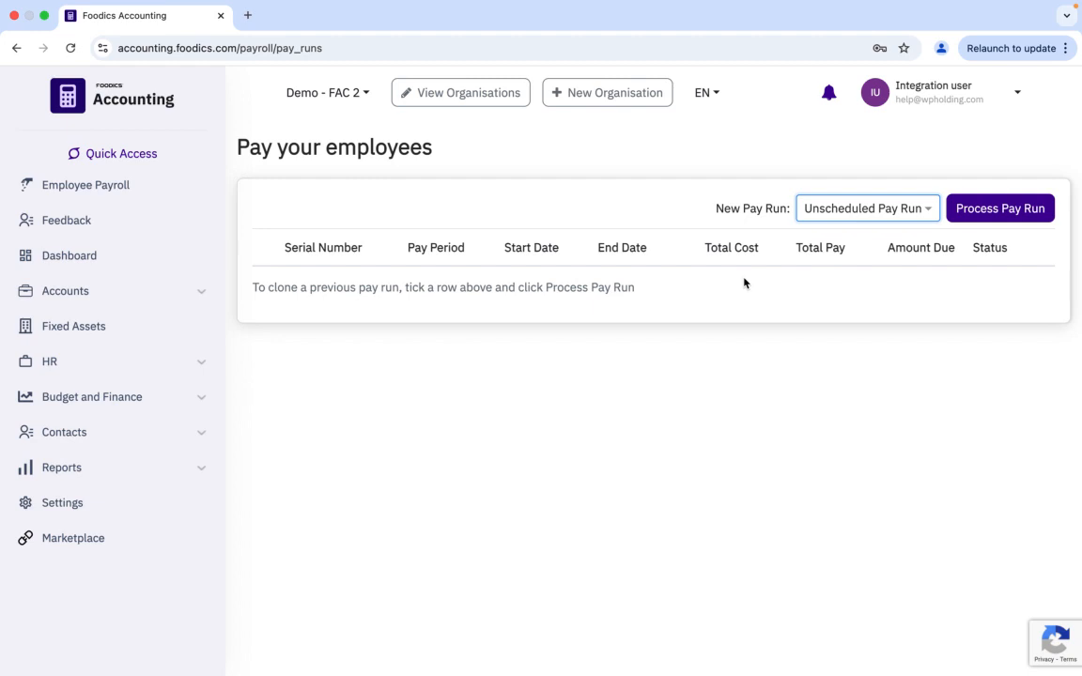
{"action": "left_click", "coordinate": [999, 208]}
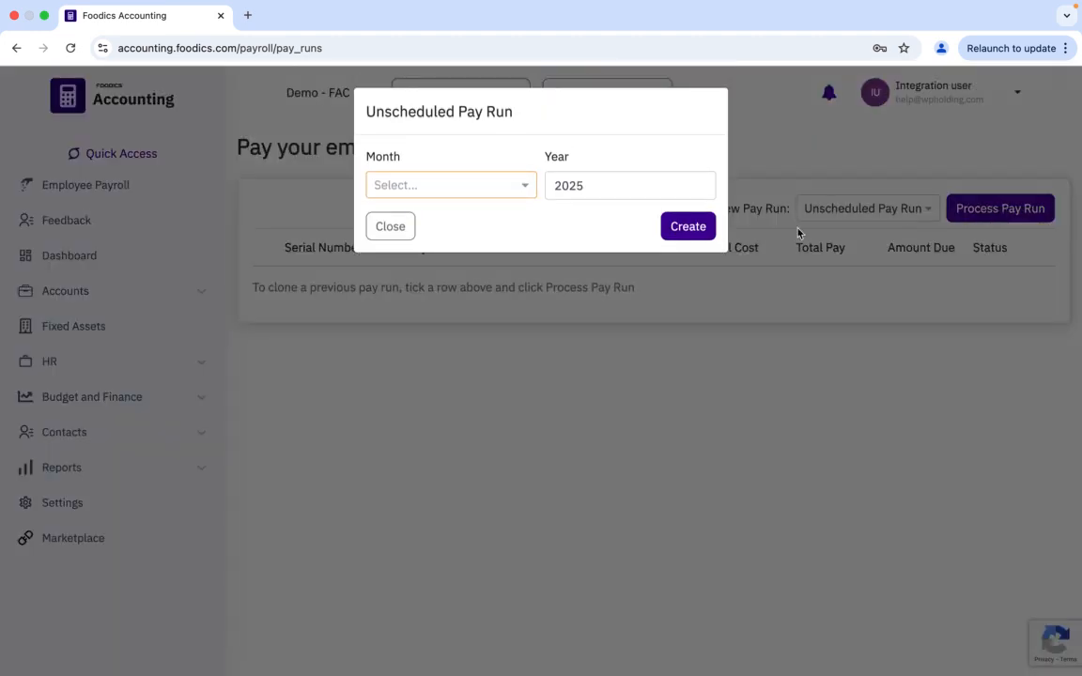
Step: Create the unscheduled pay run for December 2023
{"action": "left_click", "coordinate": [523, 189]}
{"action": "scroll", "coordinate": [475, 273], "scroll_direction": "down", "scroll_amount": 5}
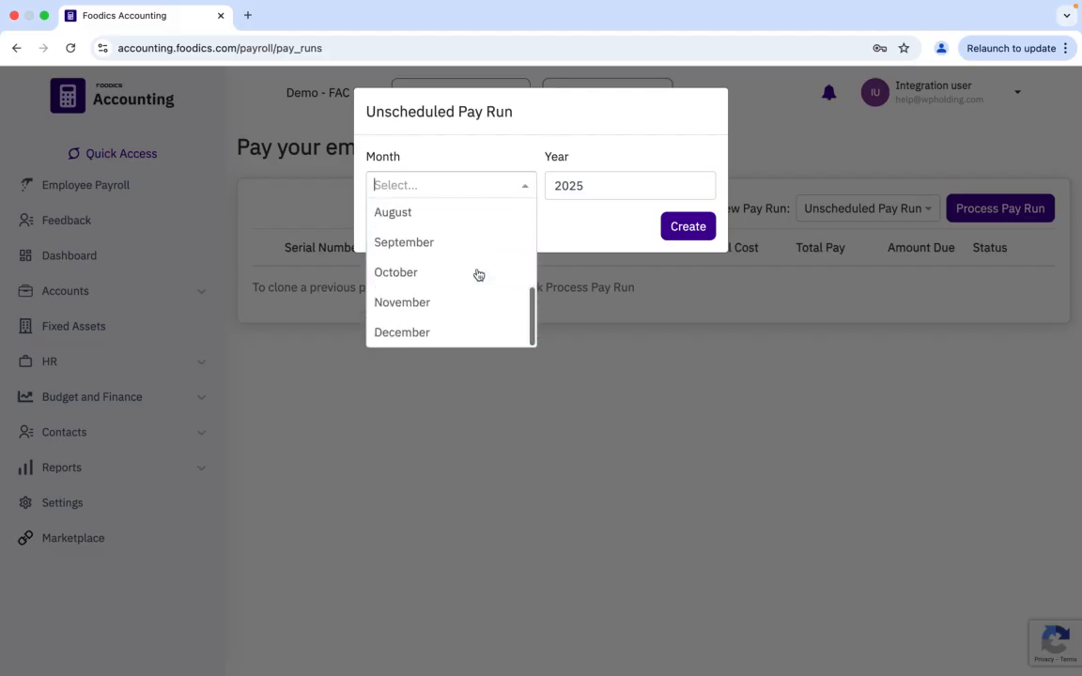
{"action": "left_click", "coordinate": [437, 335]}
{"action": "left_click", "coordinate": [664, 187]}
{"action": "key", "text": "BackSpace"}
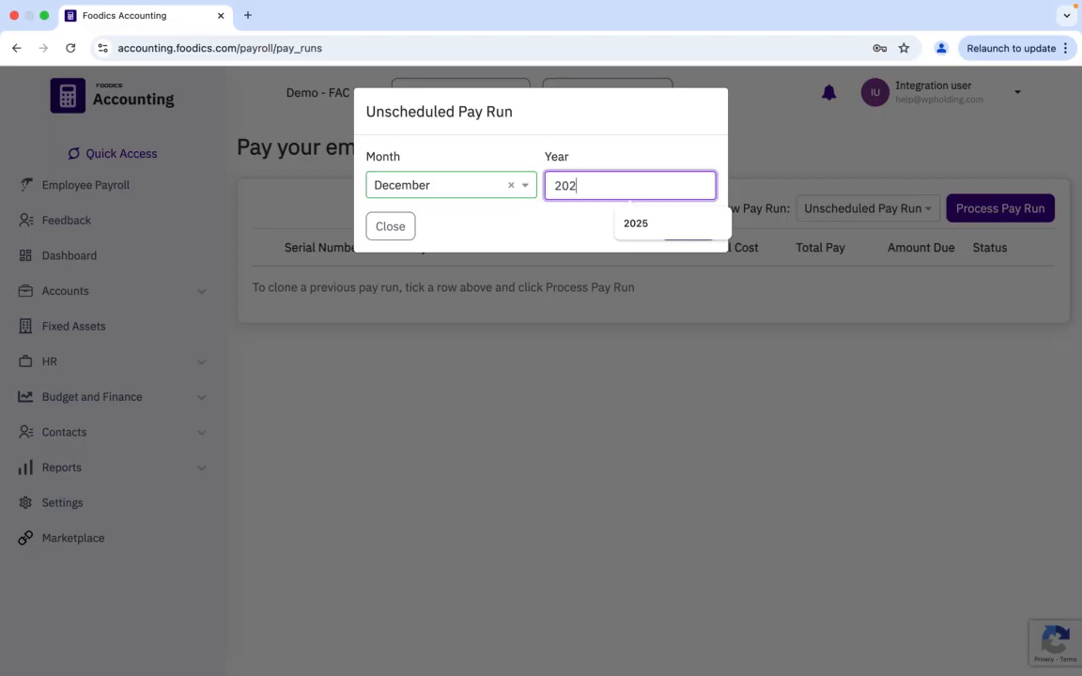
{"action": "type", "text": "3"}
{"action": "left_click", "coordinate": [690, 227]}
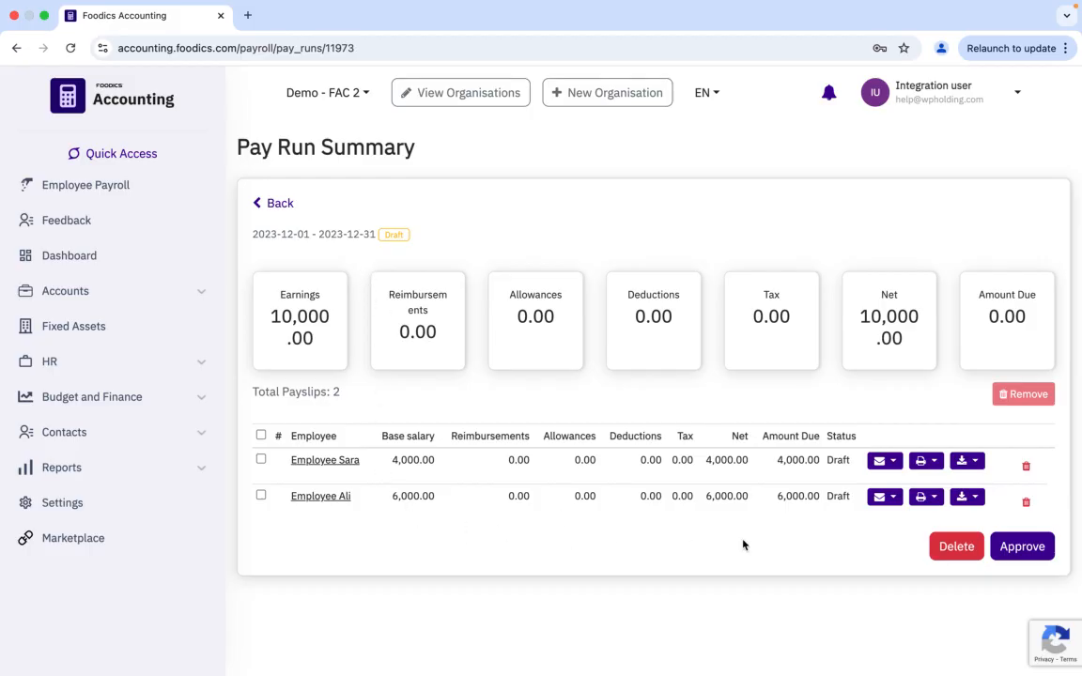
Step: Approve the December 2023 pay run and return to the historic balances to check Wages Payable
{"action": "left_click", "coordinate": [1032, 553]}
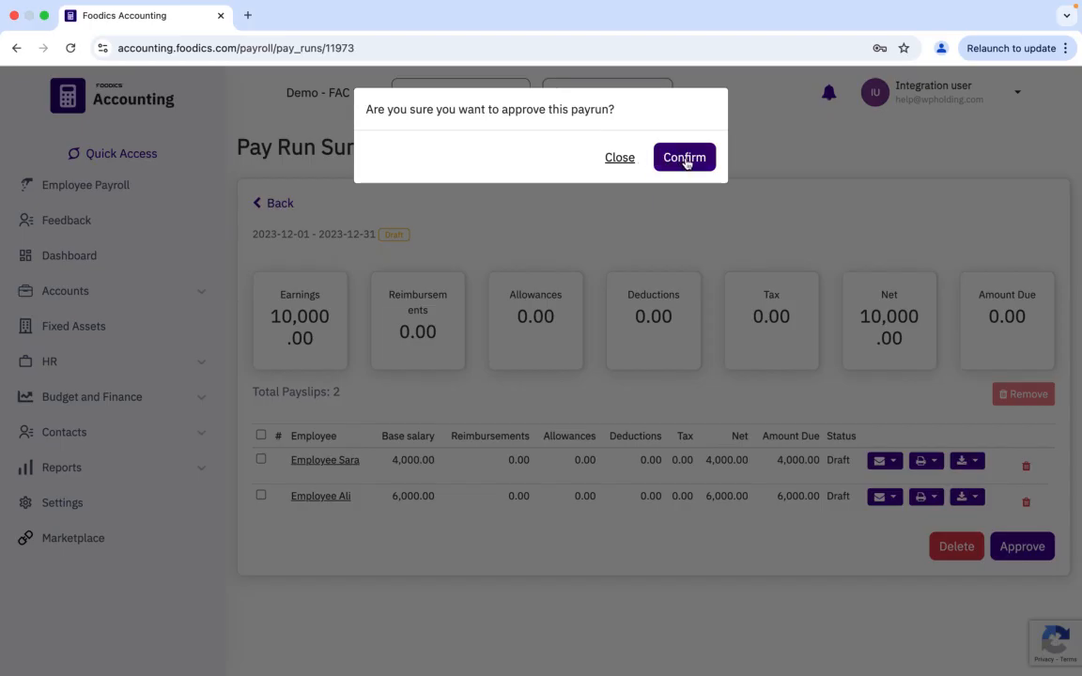
{"action": "left_click", "coordinate": [686, 160]}
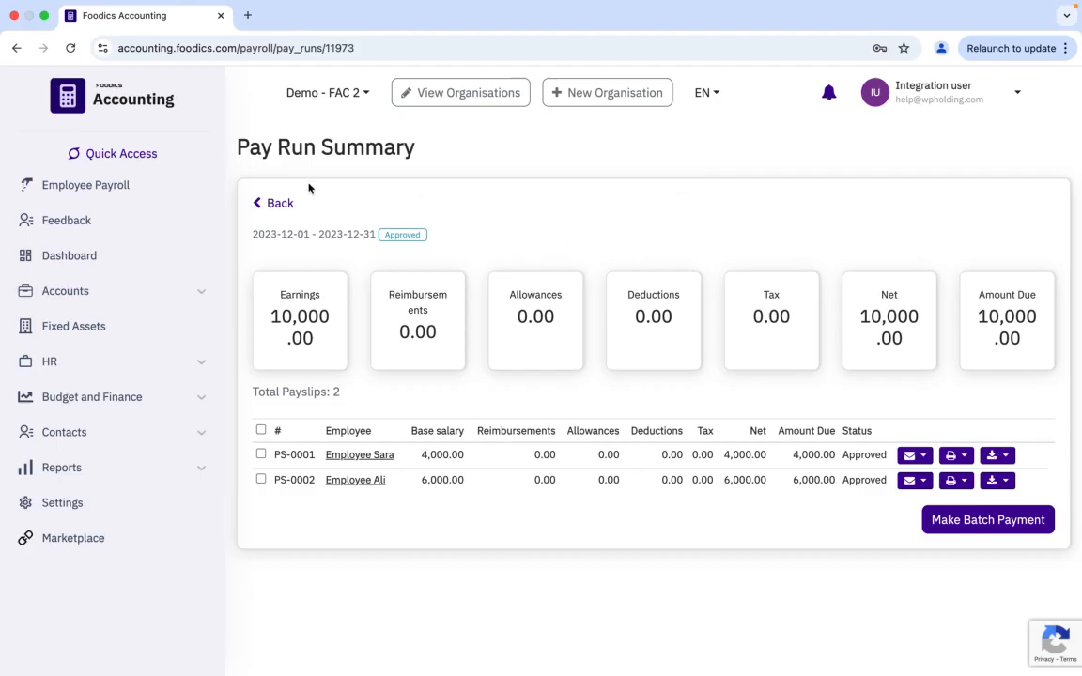
{"action": "left_click", "coordinate": [280, 204]}
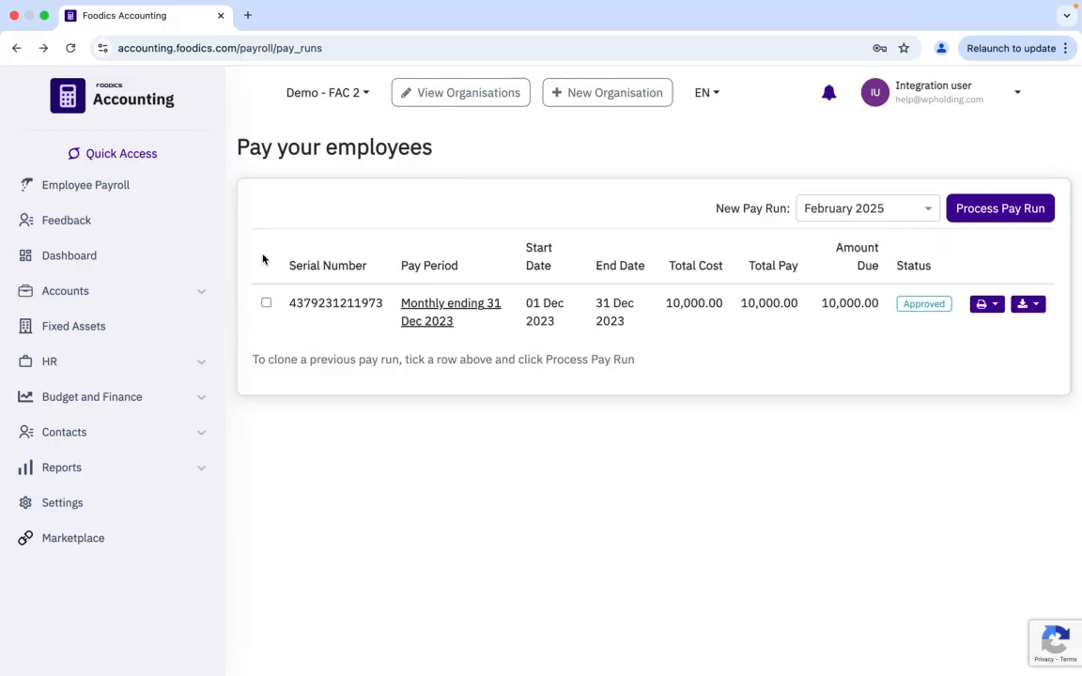
{"action": "left_click", "coordinate": [16, 48]}
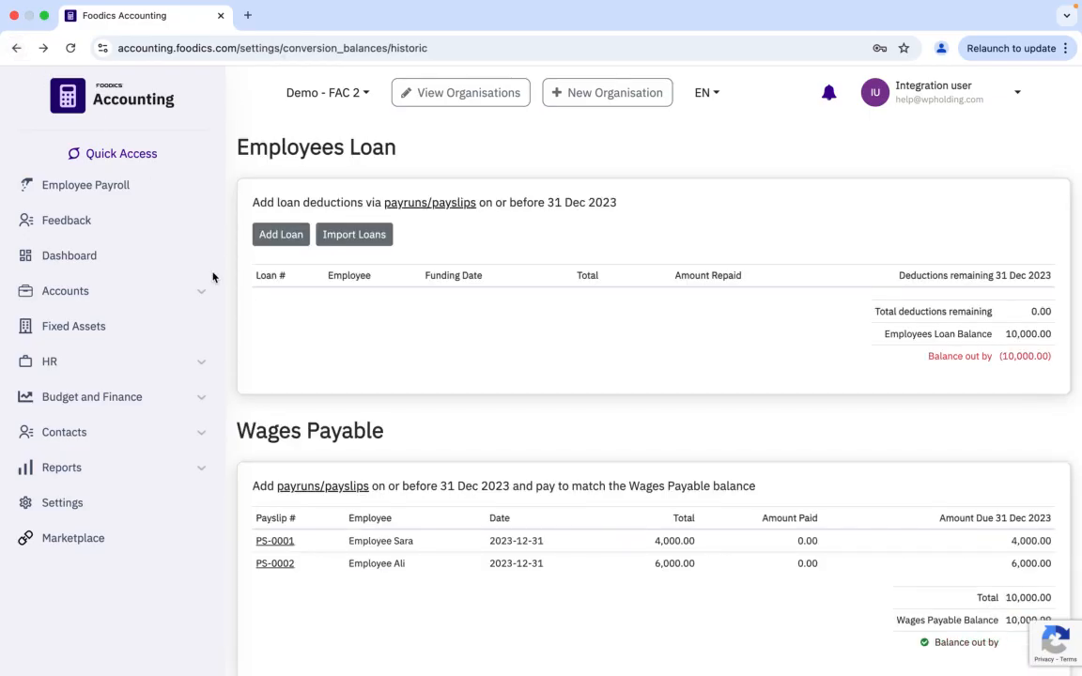
{"action": "scroll", "coordinate": [213, 277], "scroll_direction": "down", "scroll_amount": 2}
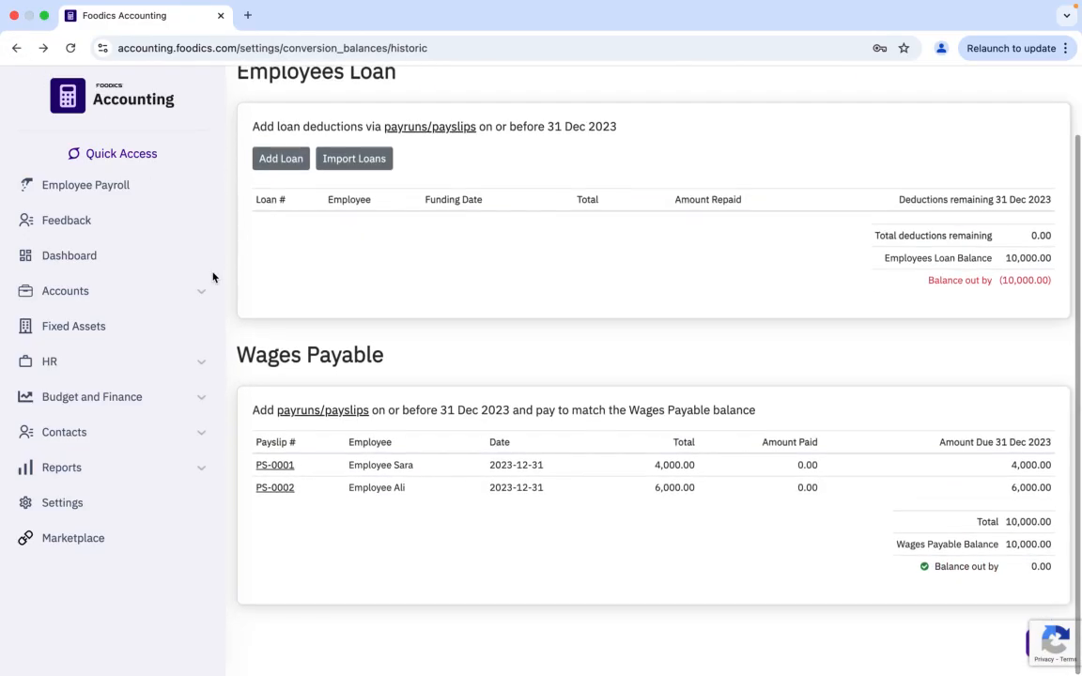
{"action": "scroll", "coordinate": [212, 277], "scroll_direction": "up", "scroll_amount": 2}
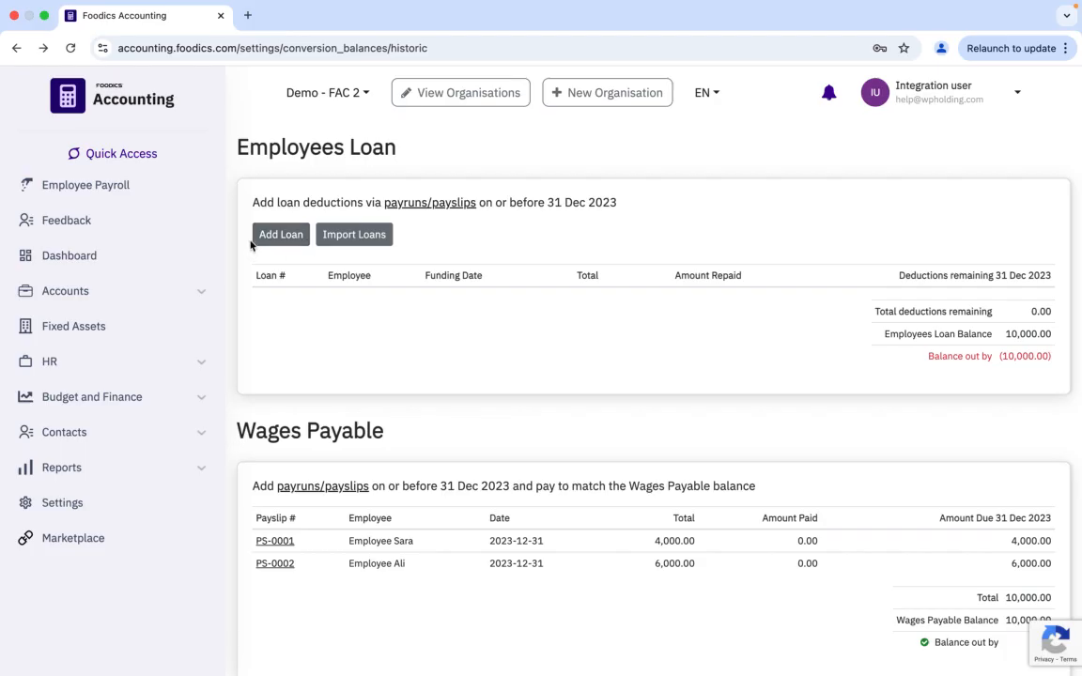
Step: Add a loan under Employees Loan and select the first listed employee for it
{"action": "left_click", "coordinate": [278, 236]}
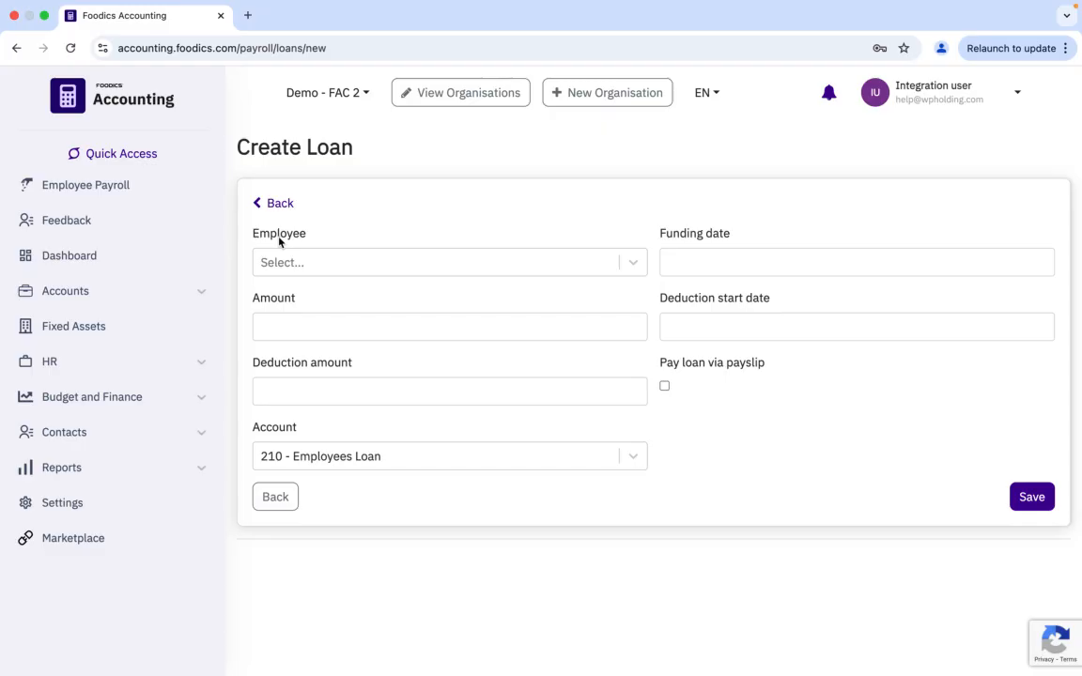
{"action": "left_click", "coordinate": [331, 267]}
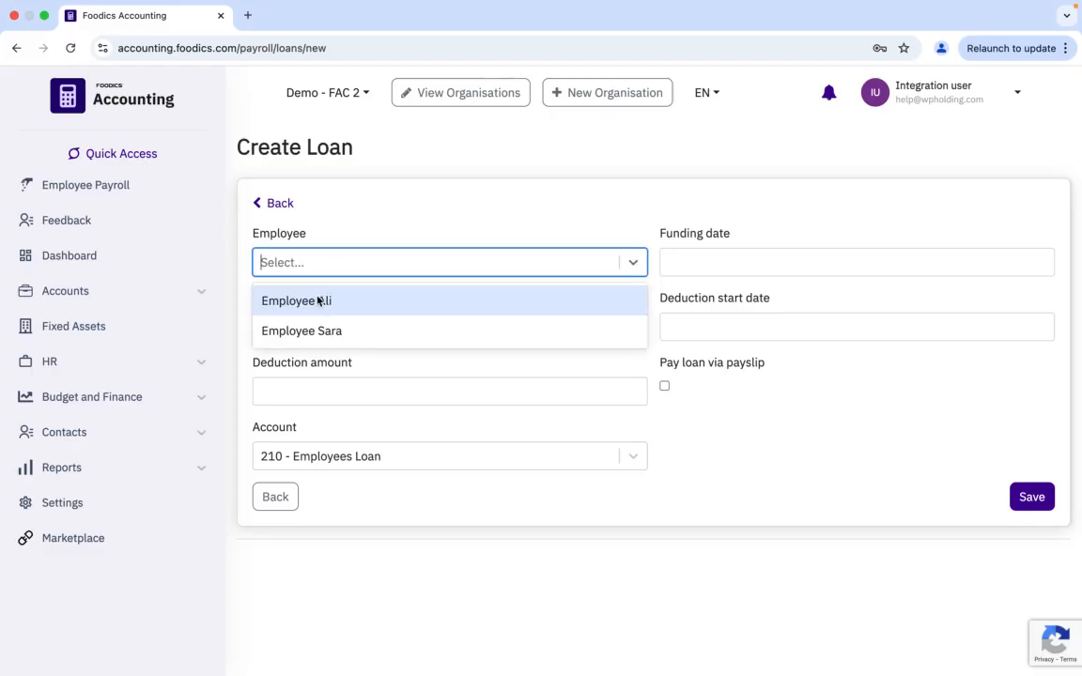
{"action": "left_click", "coordinate": [319, 301]}
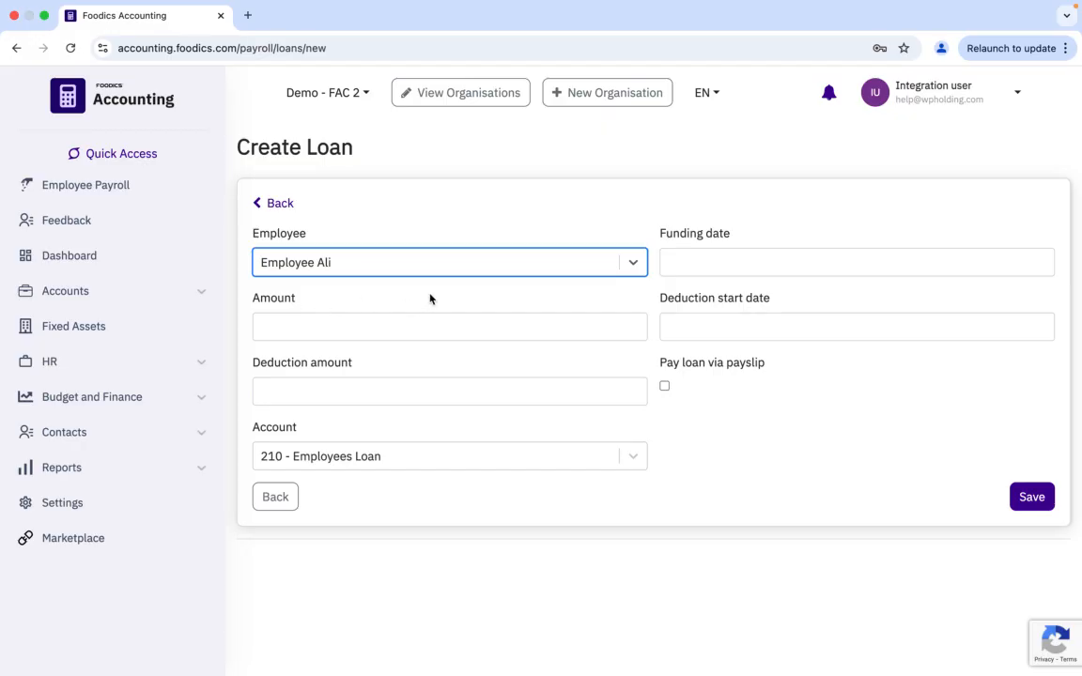
Step: Try to enter the loan's funding date as 2023-12-31 and as 31-12-2023
{"action": "left_click", "coordinate": [670, 262]}
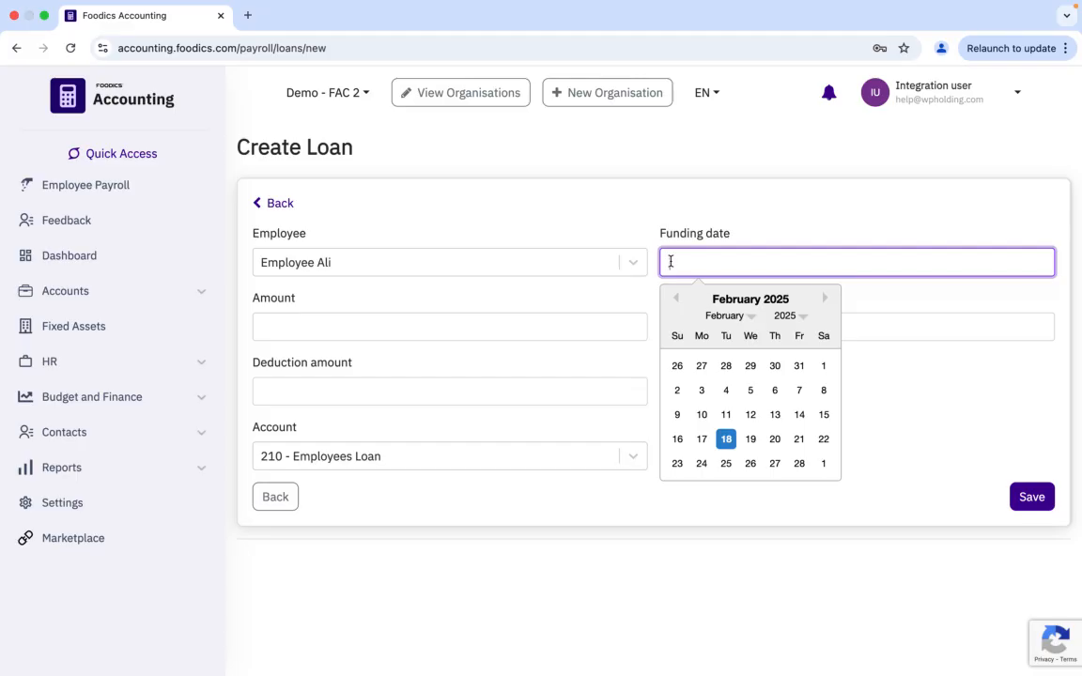
{"action": "type", "text": "2023"}
{"action": "type", "text": "-12-31"}
{"action": "left_click", "coordinate": [773, 226]}
{"action": "left_click", "coordinate": [736, 259]}
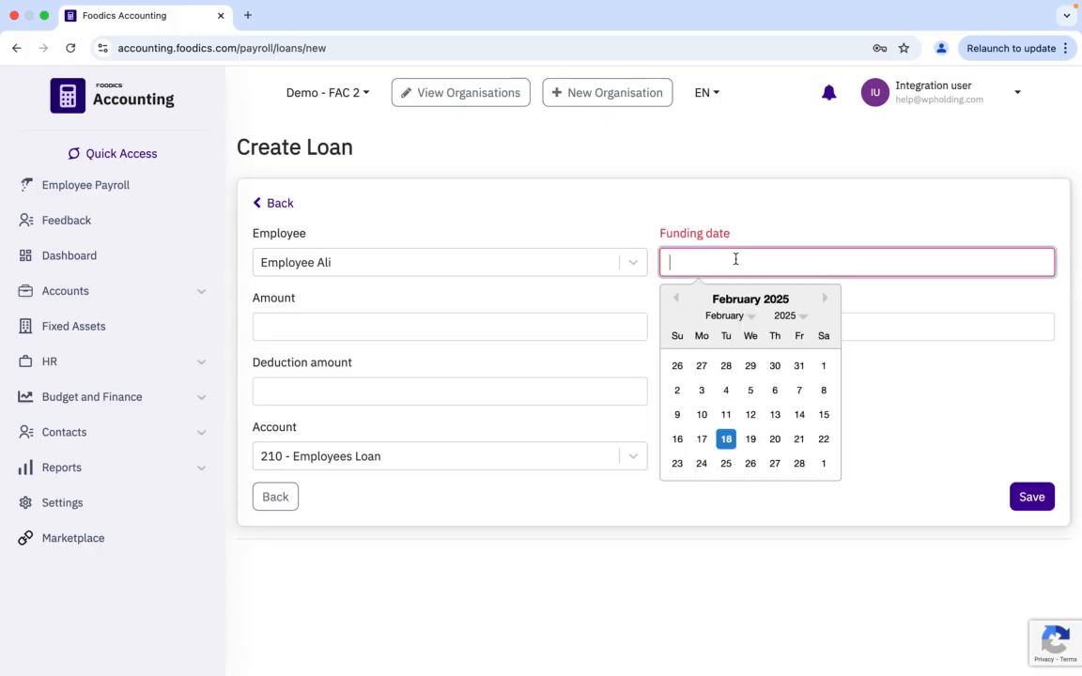
{"action": "type", "text": "31-12-2023"}
{"action": "left_click", "coordinate": [821, 234]}
Step: Set the loan's funding date to 31/12/2023 using the calendar
{"action": "left_click", "coordinate": [779, 261]}
{"action": "left_click", "coordinate": [676, 298]}
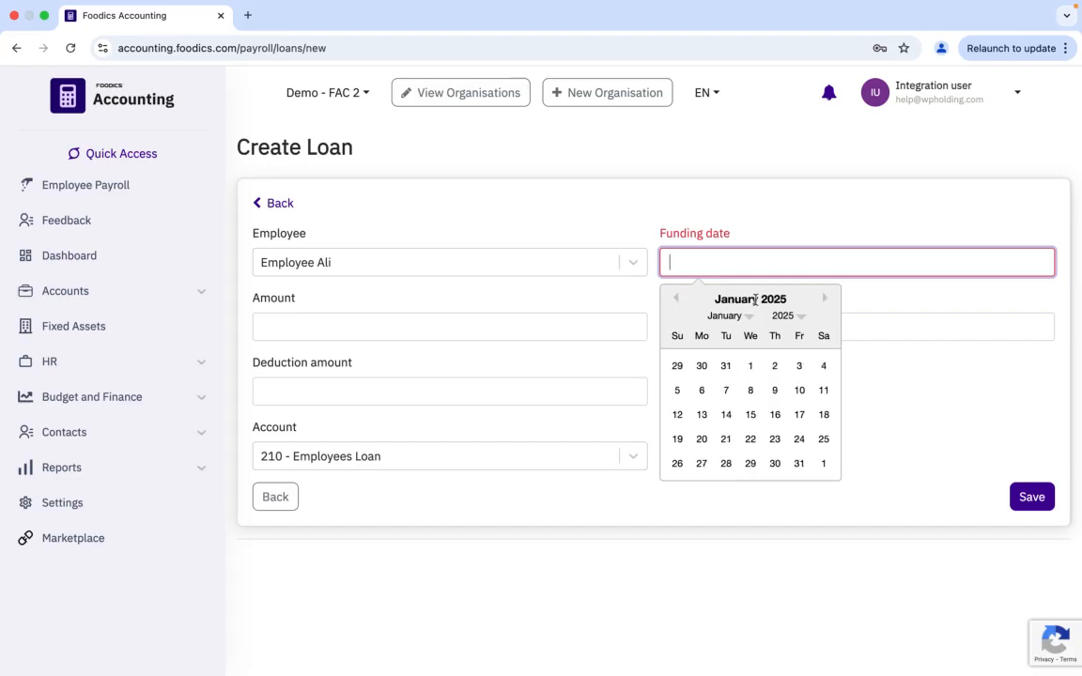
{"action": "left_click", "coordinate": [803, 316]}
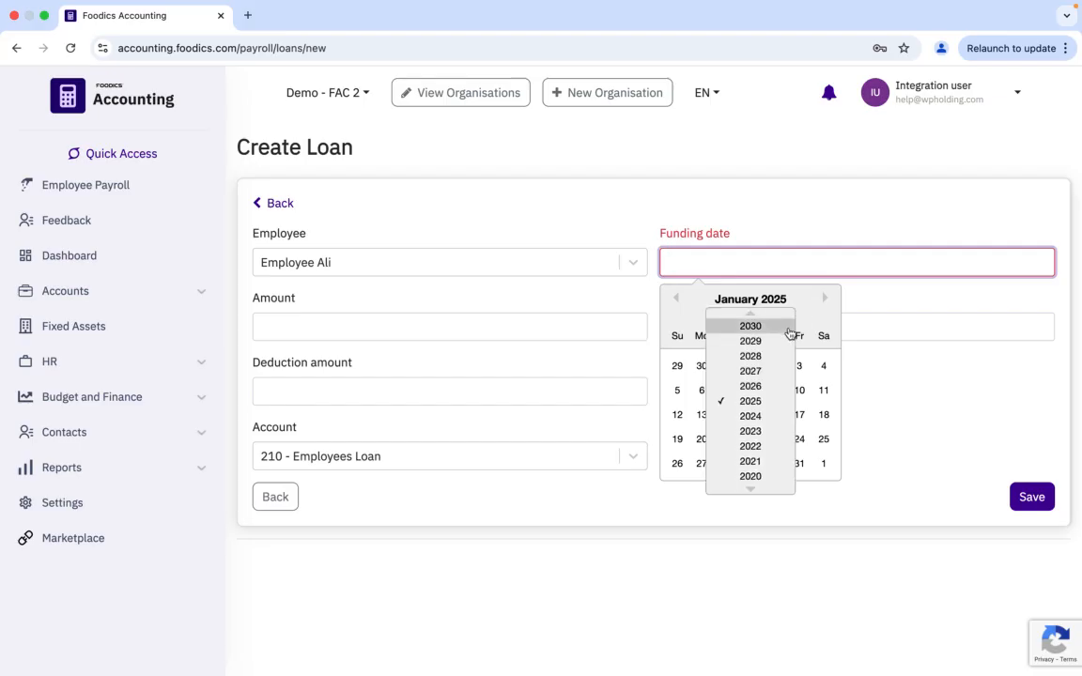
{"action": "left_click", "coordinate": [768, 431]}
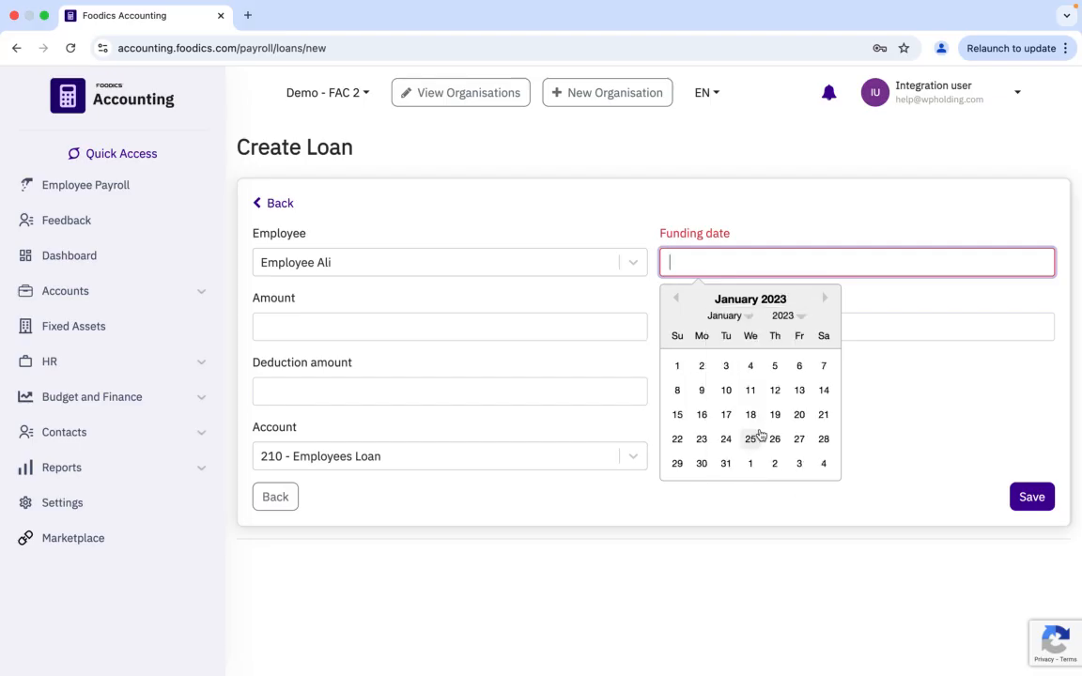
{"action": "left_click", "coordinate": [749, 316]}
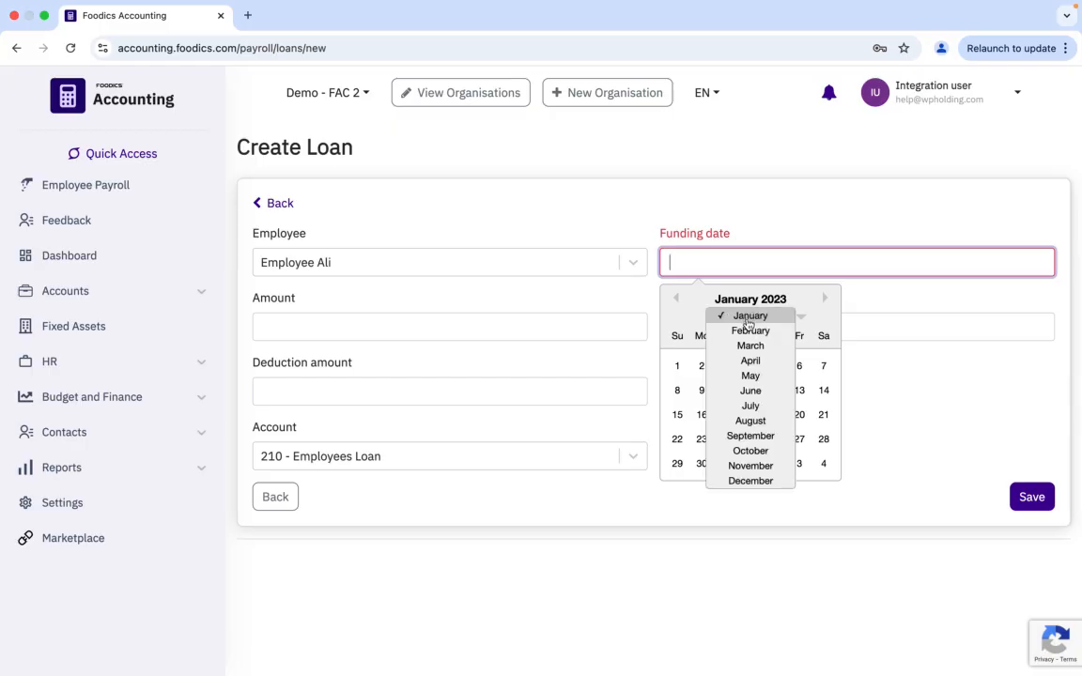
{"action": "left_click", "coordinate": [761, 480]}
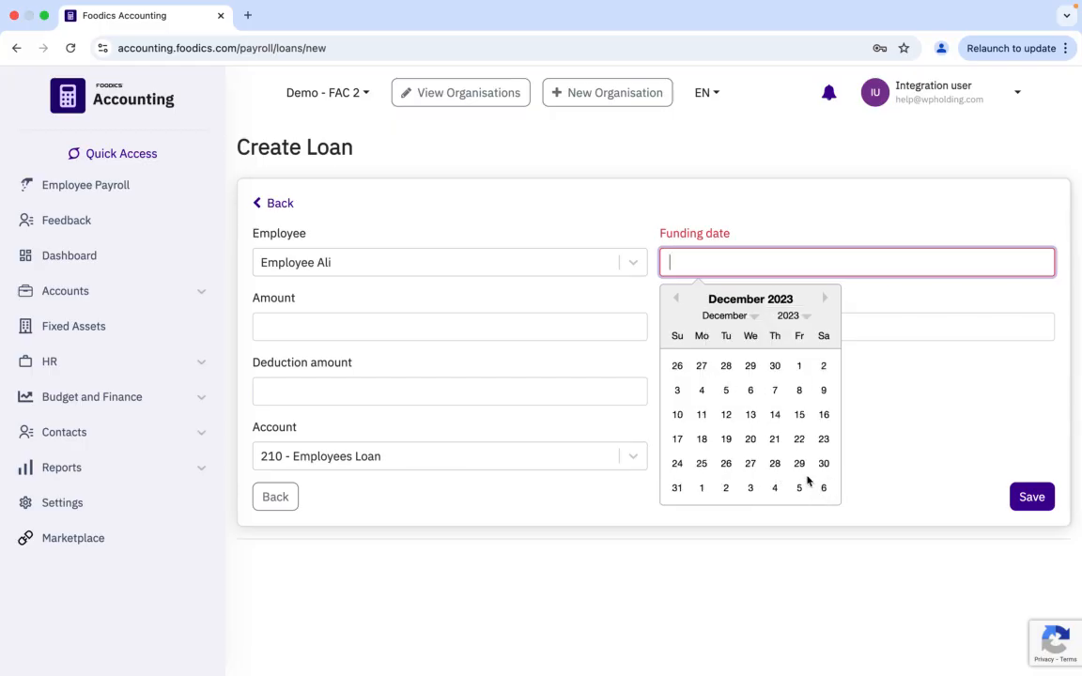
{"action": "left_click", "coordinate": [678, 488]}
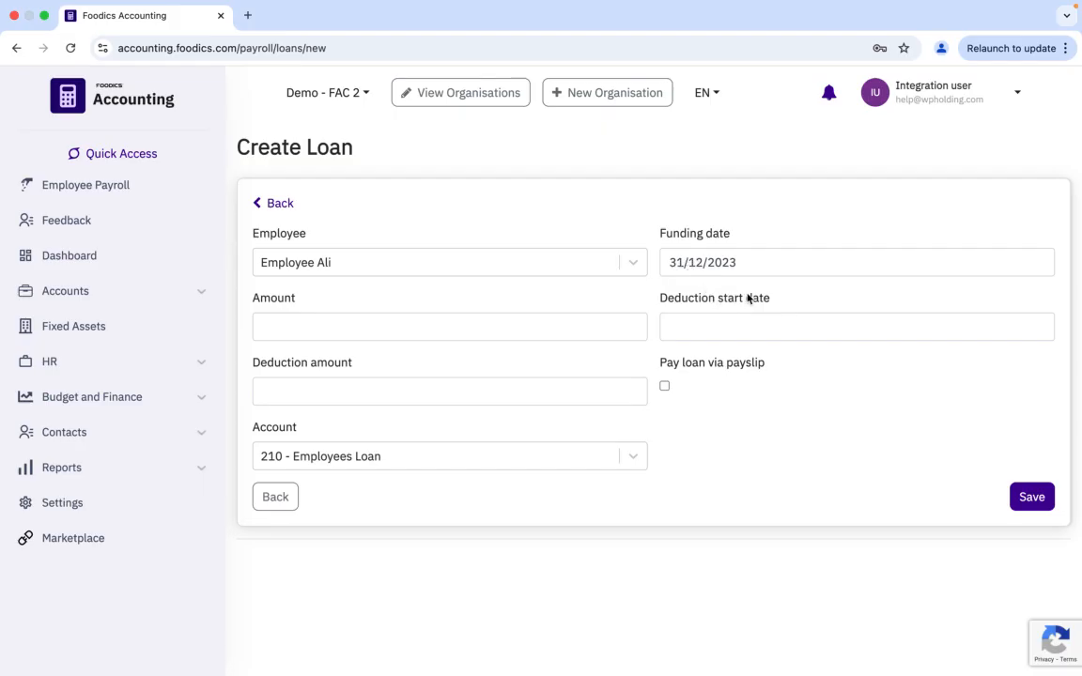
Step: Set the loan amount to 10000 and the deduction start date to 31/01/2024
{"action": "left_click", "coordinate": [346, 320]}
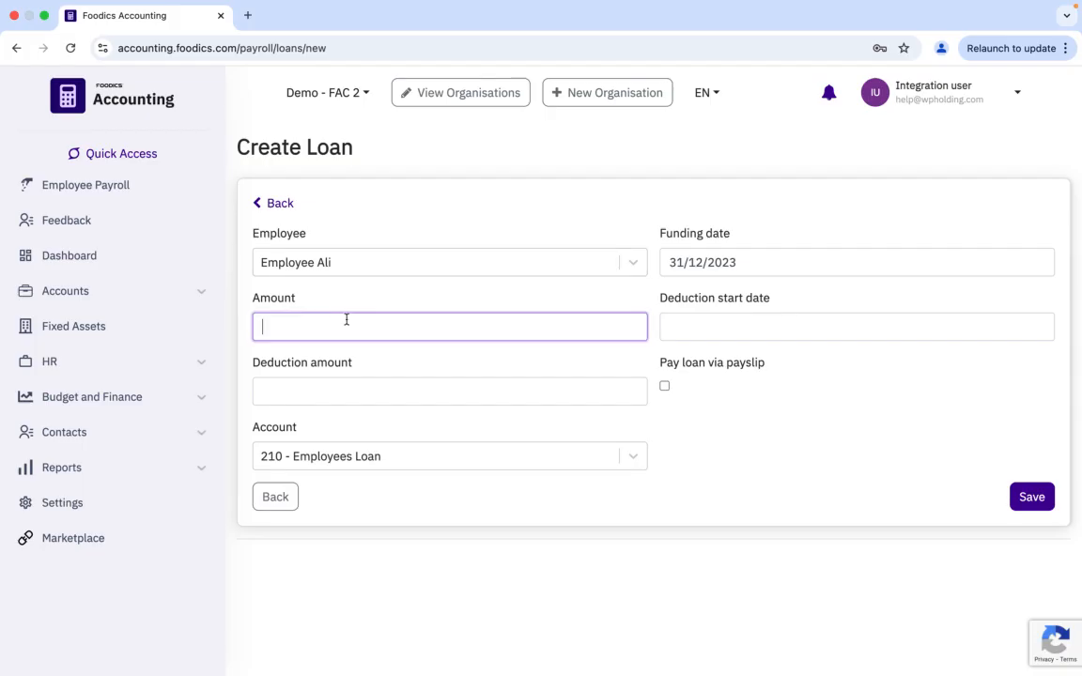
{"action": "type", "text": "10"}
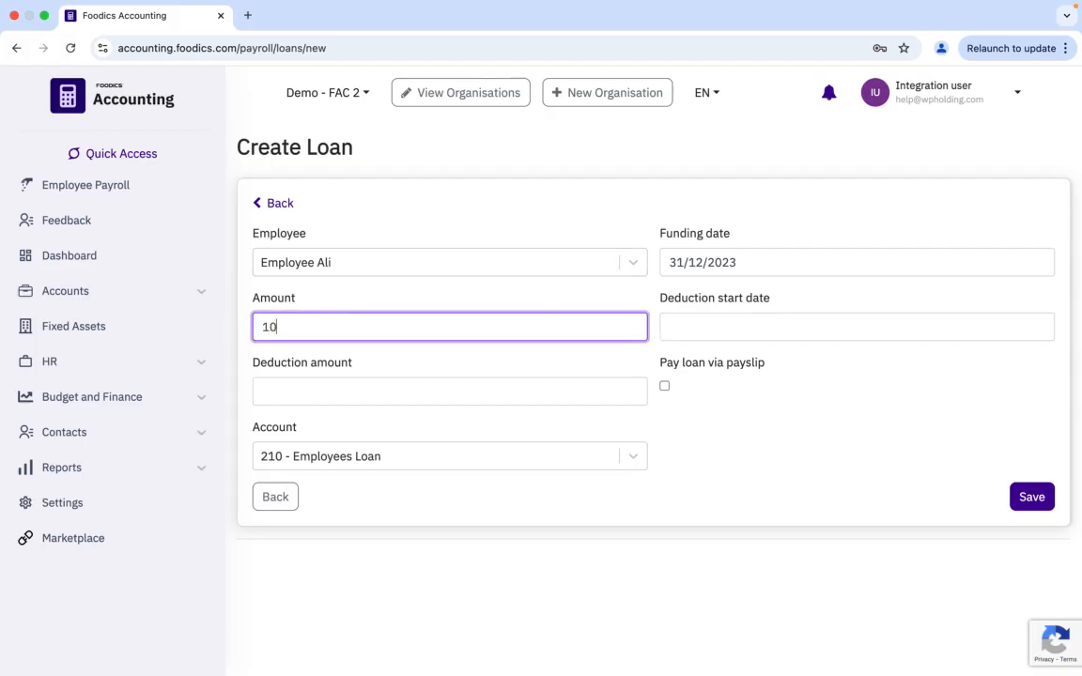
{"action": "type", "text": "000"}
{"action": "left_click", "coordinate": [682, 331]}
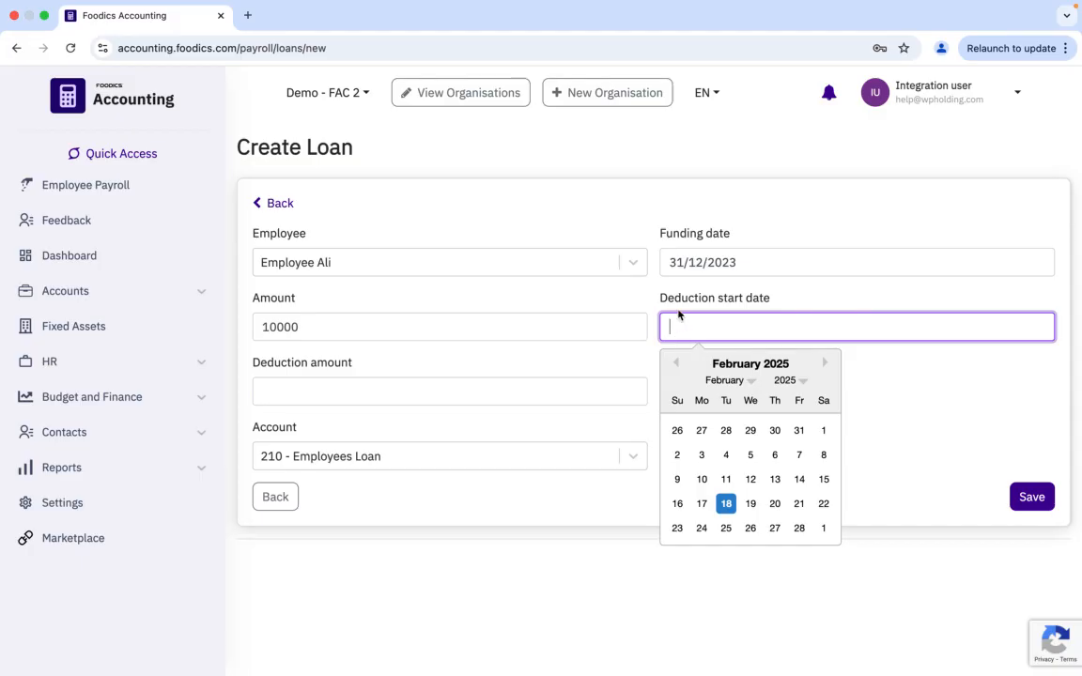
{"action": "type", "text": "31/01/2024"}
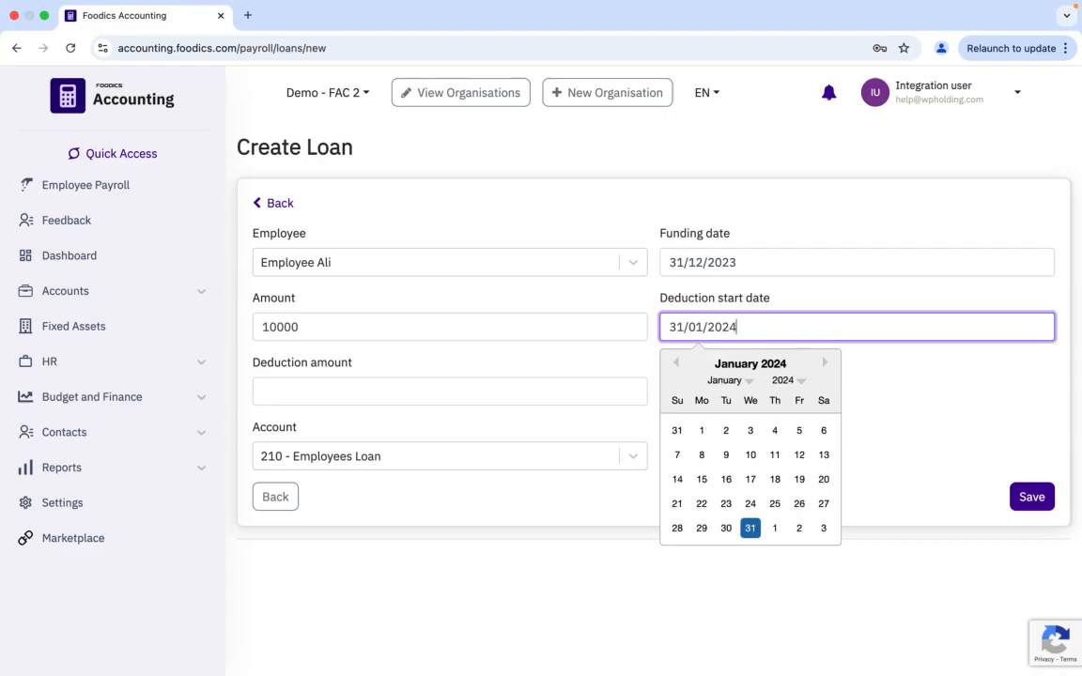
{"action": "left_click", "coordinate": [868, 298]}
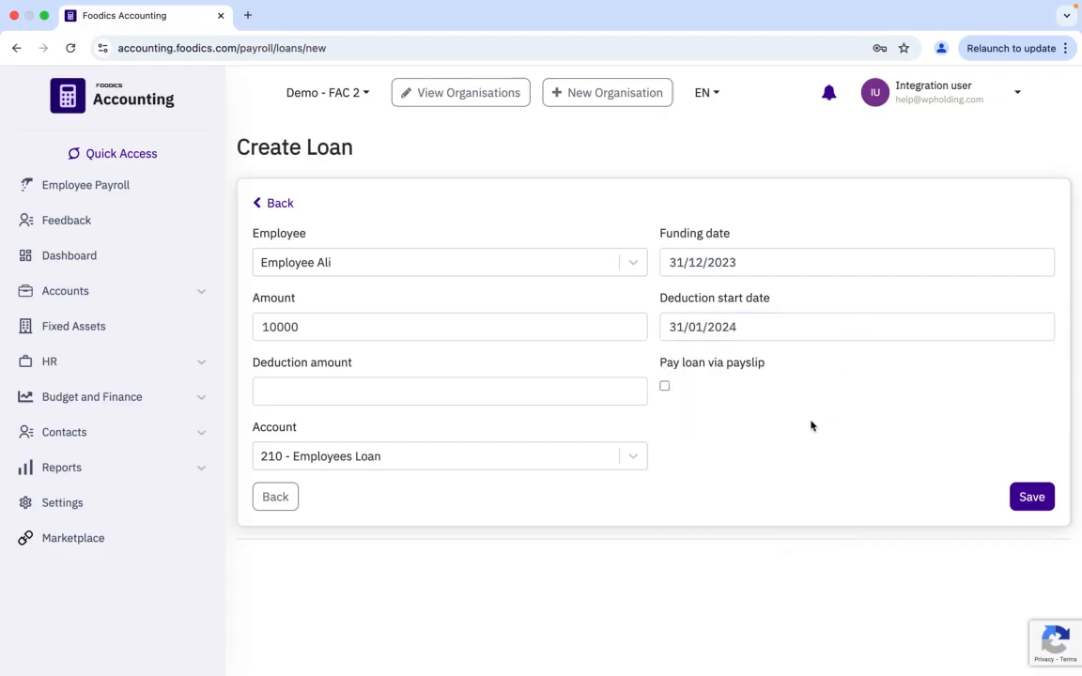
Step: Set the deduction amount to 1000 and save the employee loan
{"action": "left_click", "coordinate": [392, 394]}
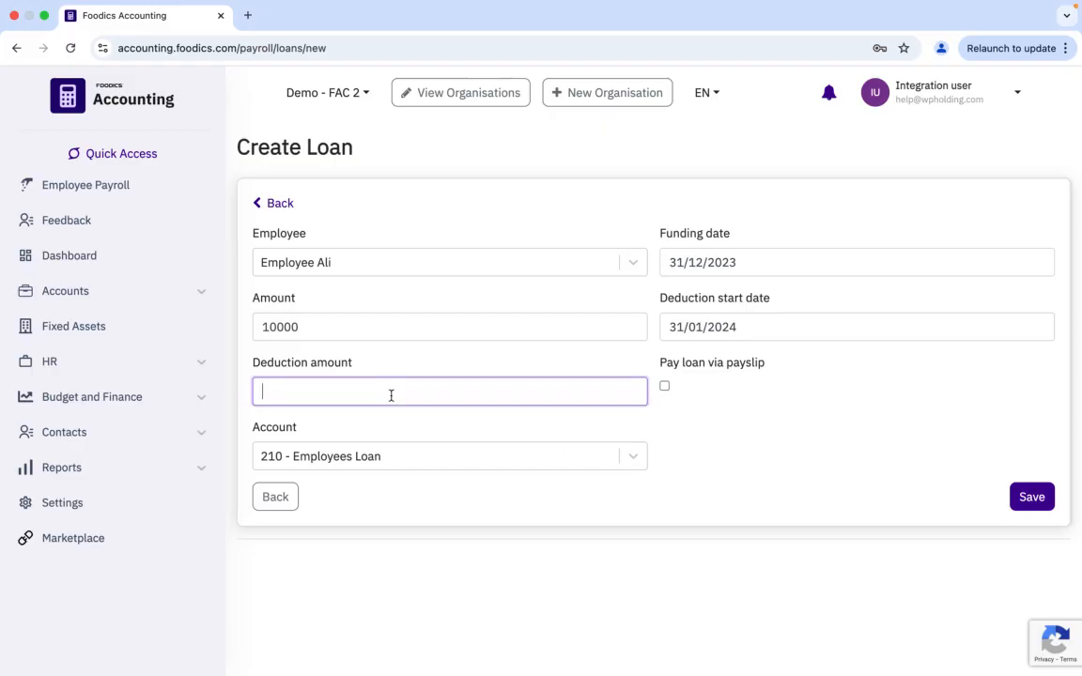
{"action": "type", "text": "1000"}
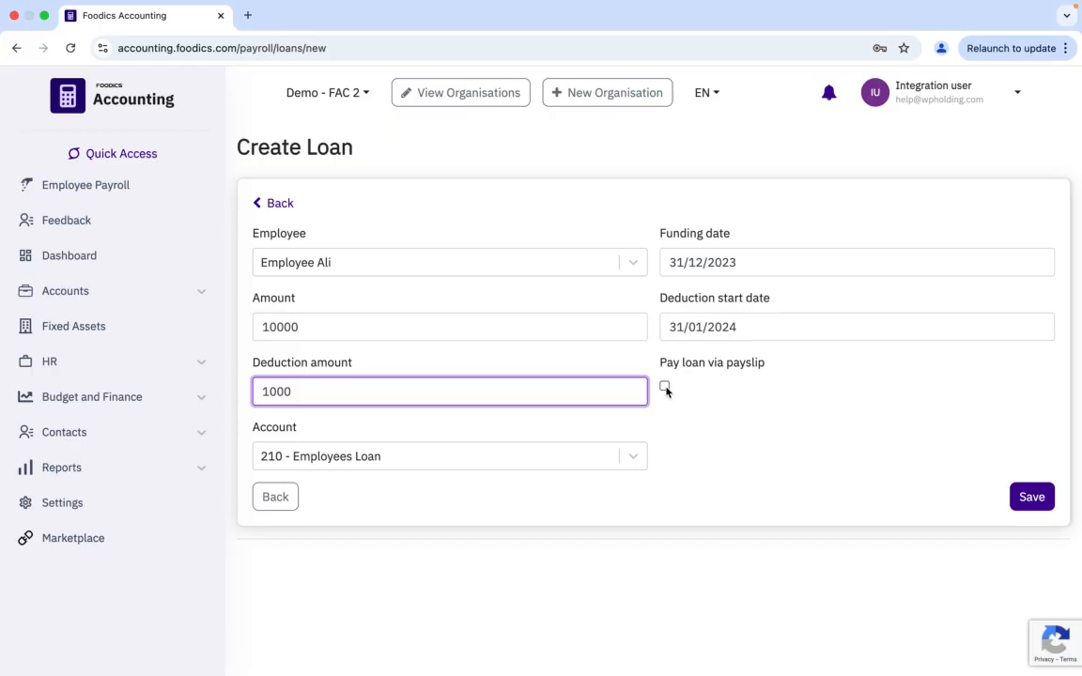
{"action": "left_click", "coordinate": [713, 438]}
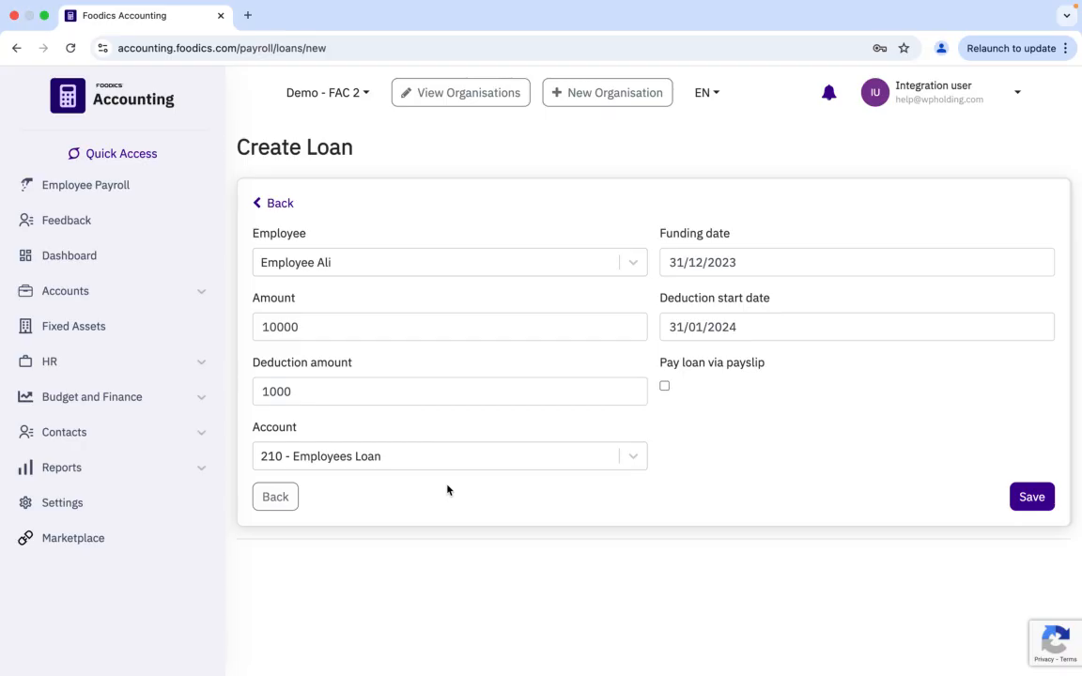
{"action": "left_click", "coordinate": [1031, 498]}
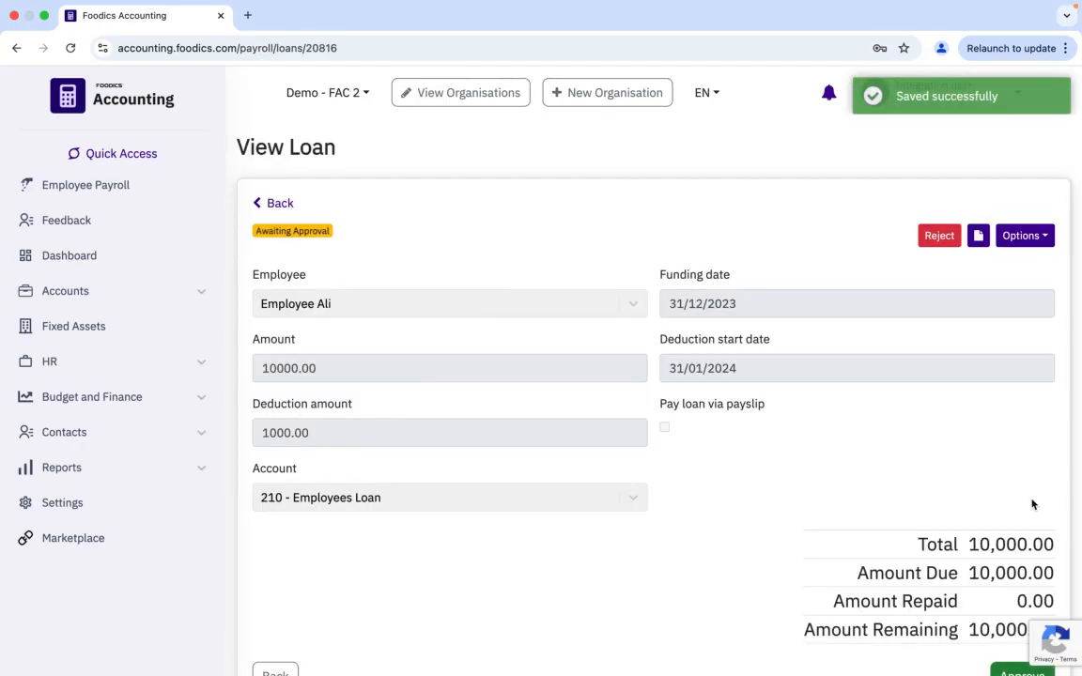
Step: Approve the employee loan and add its payment from the Bank (250) account
{"action": "scroll", "coordinate": [1032, 505], "scroll_direction": "down", "scroll_amount": 3}
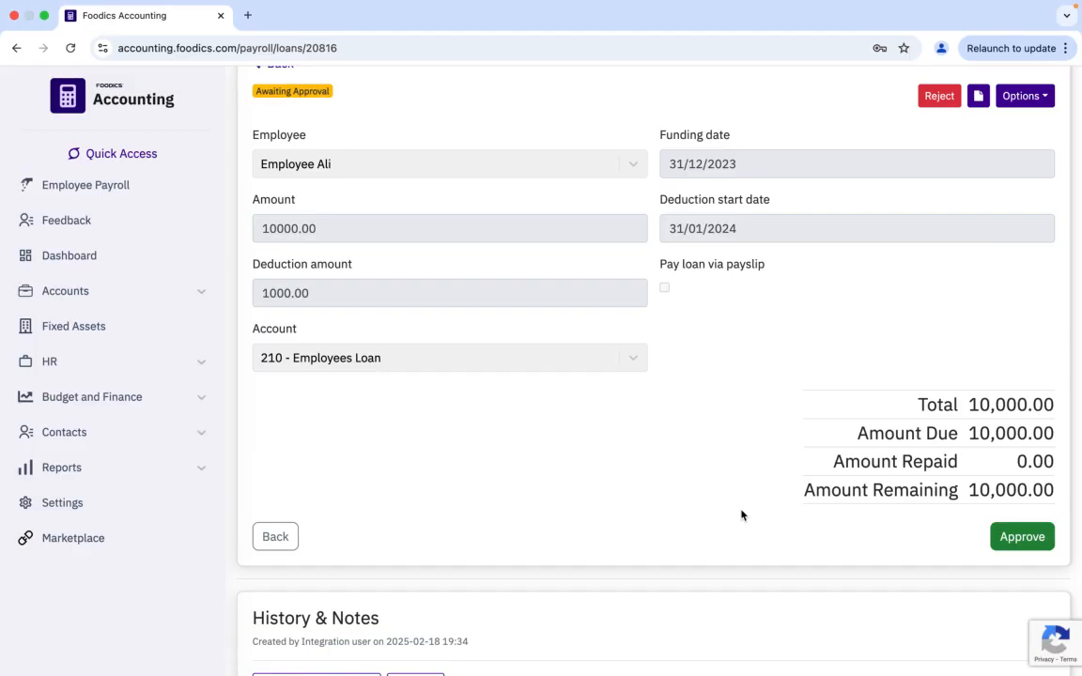
{"action": "left_click", "coordinate": [1029, 536]}
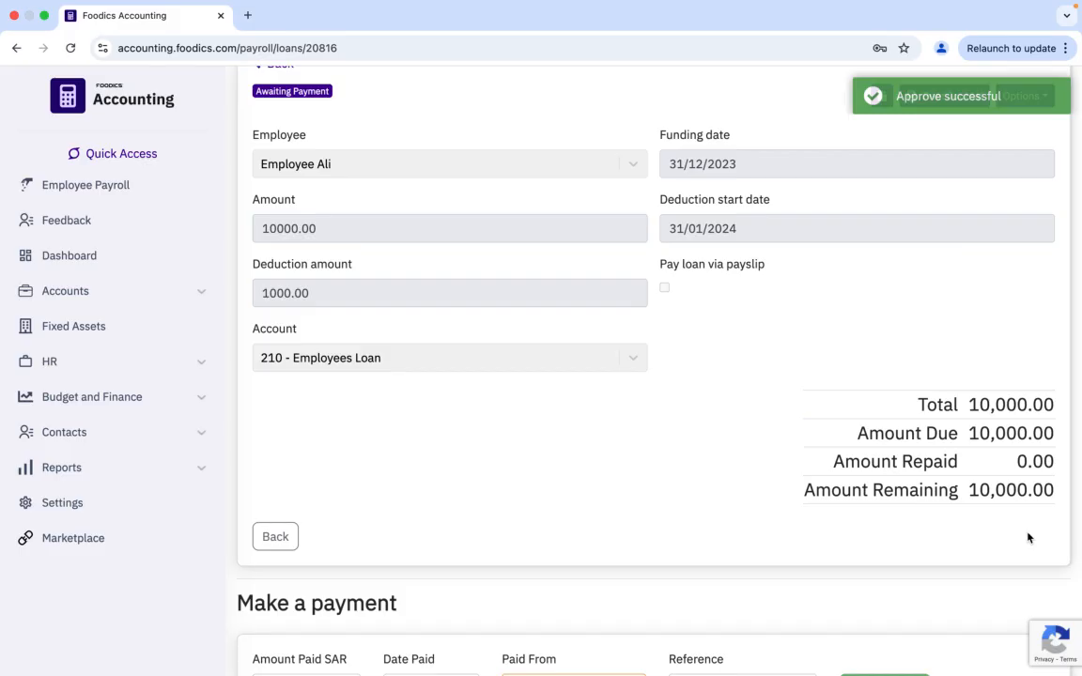
{"action": "scroll", "coordinate": [1028, 537], "scroll_direction": "down", "scroll_amount": 3}
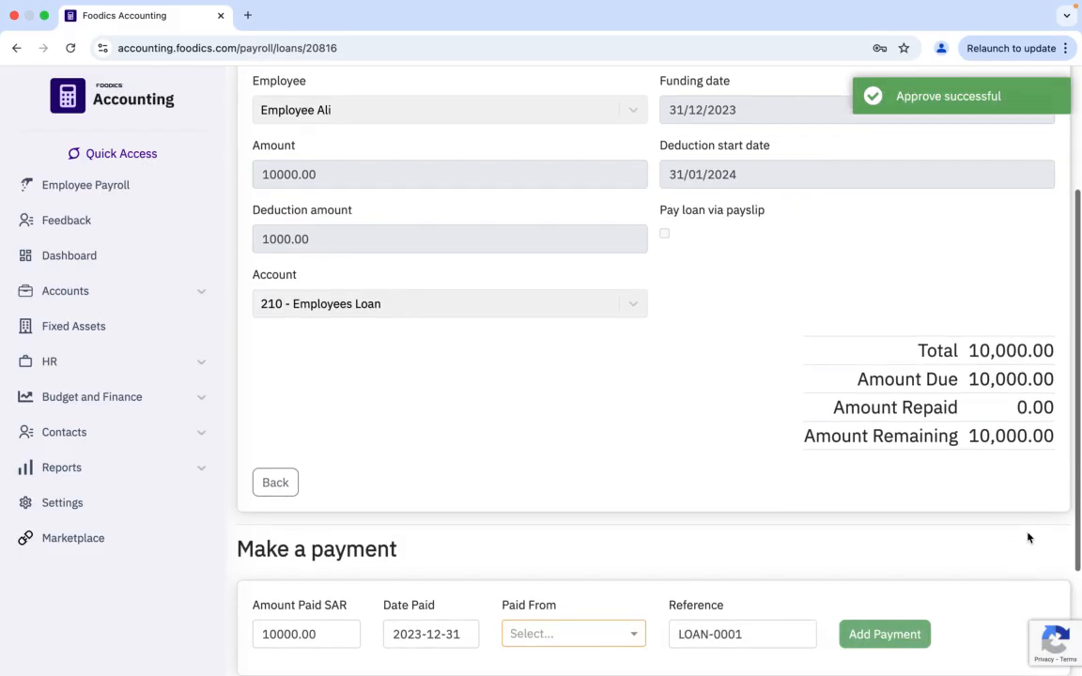
{"action": "scroll", "coordinate": [1027, 538], "scroll_direction": "down", "scroll_amount": 1}
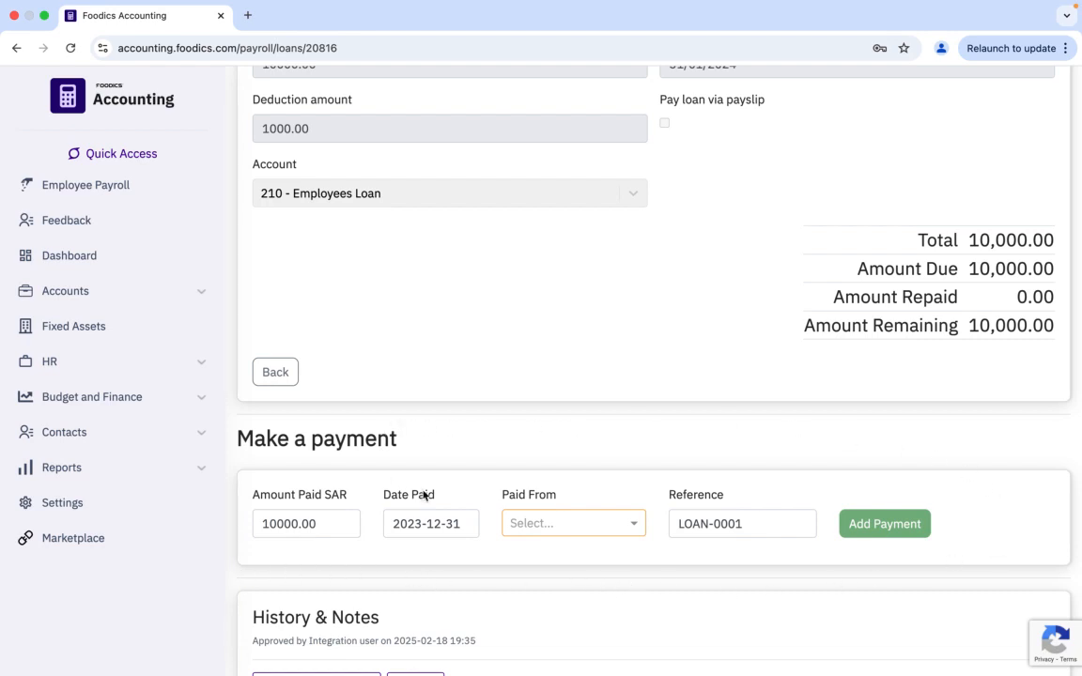
{"action": "left_click", "coordinate": [634, 524]}
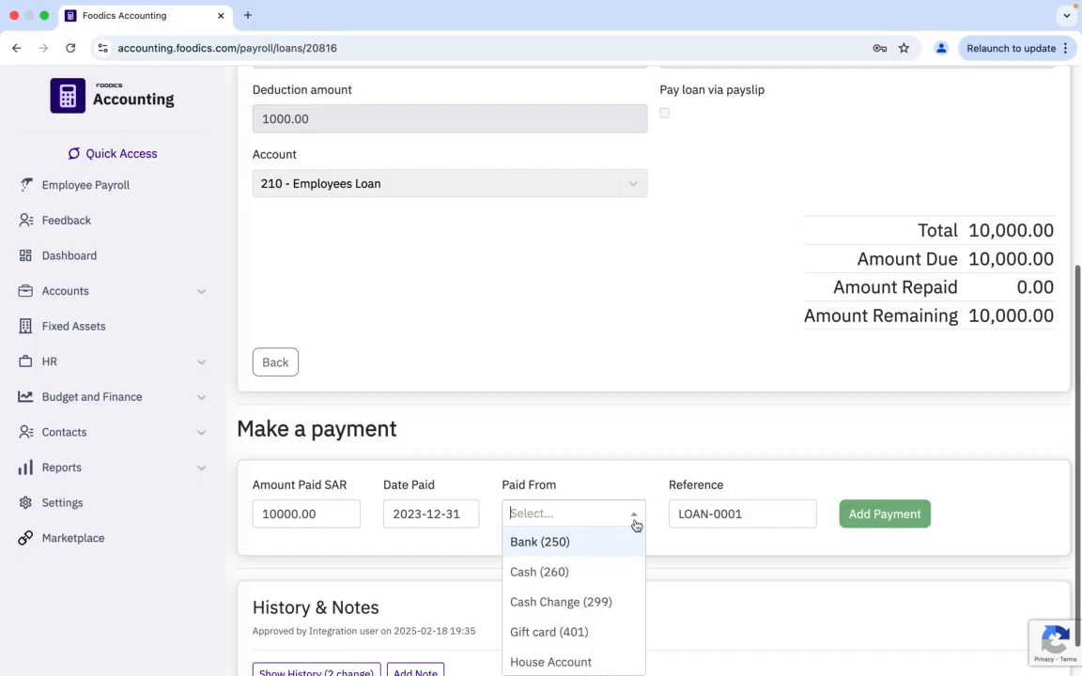
{"action": "left_click", "coordinate": [550, 545]}
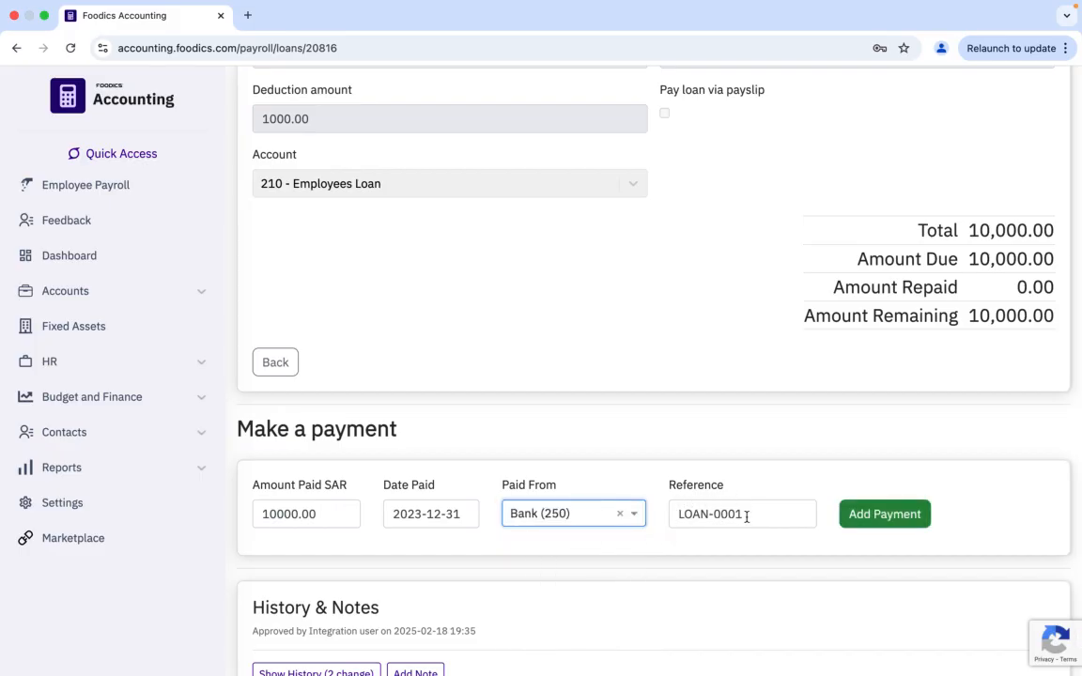
{"action": "left_click", "coordinate": [883, 514]}
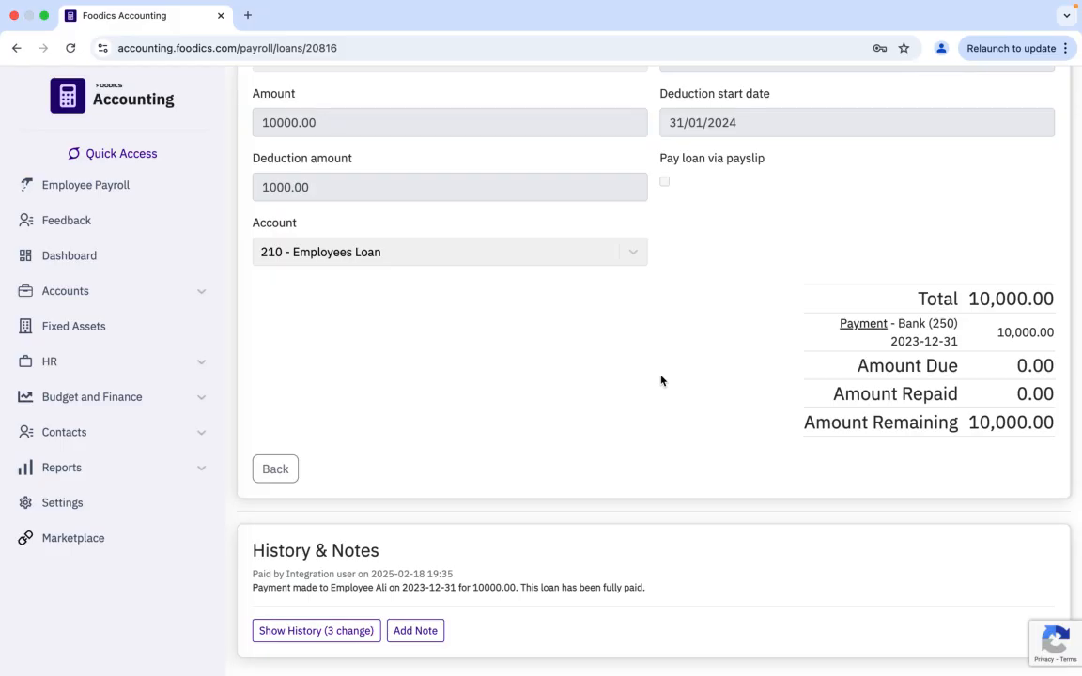
Step: Return to the historic balances and check the Employees Loan and Wages Payable sections
{"action": "left_click", "coordinate": [280, 468]}
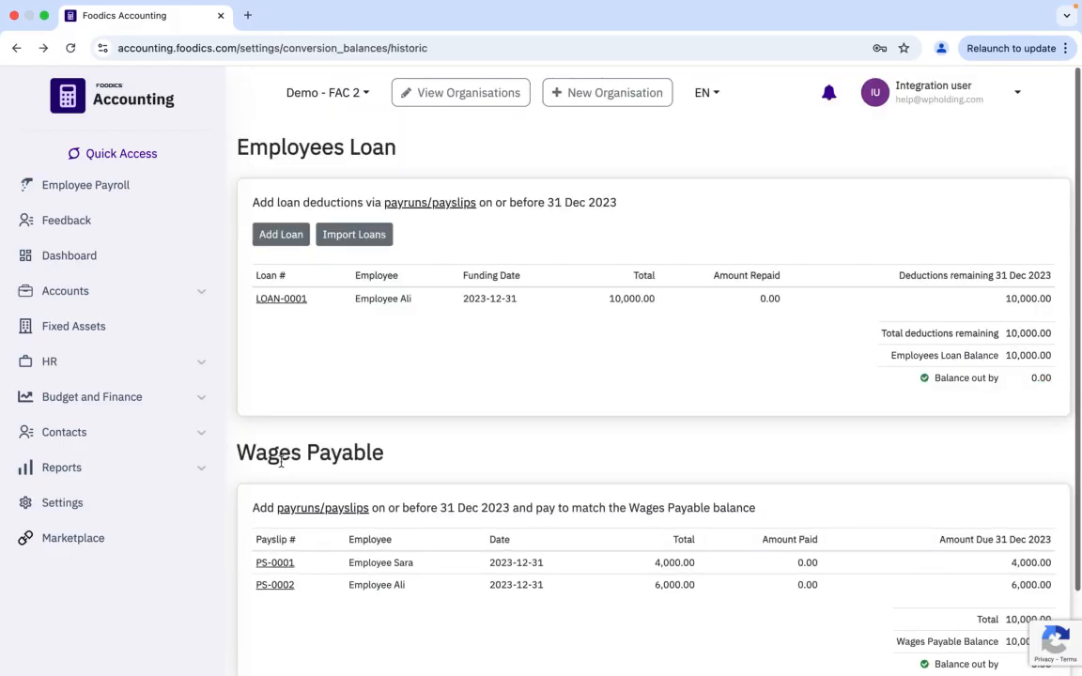
{"action": "scroll", "coordinate": [353, 557], "scroll_direction": "down", "scroll_amount": 1}
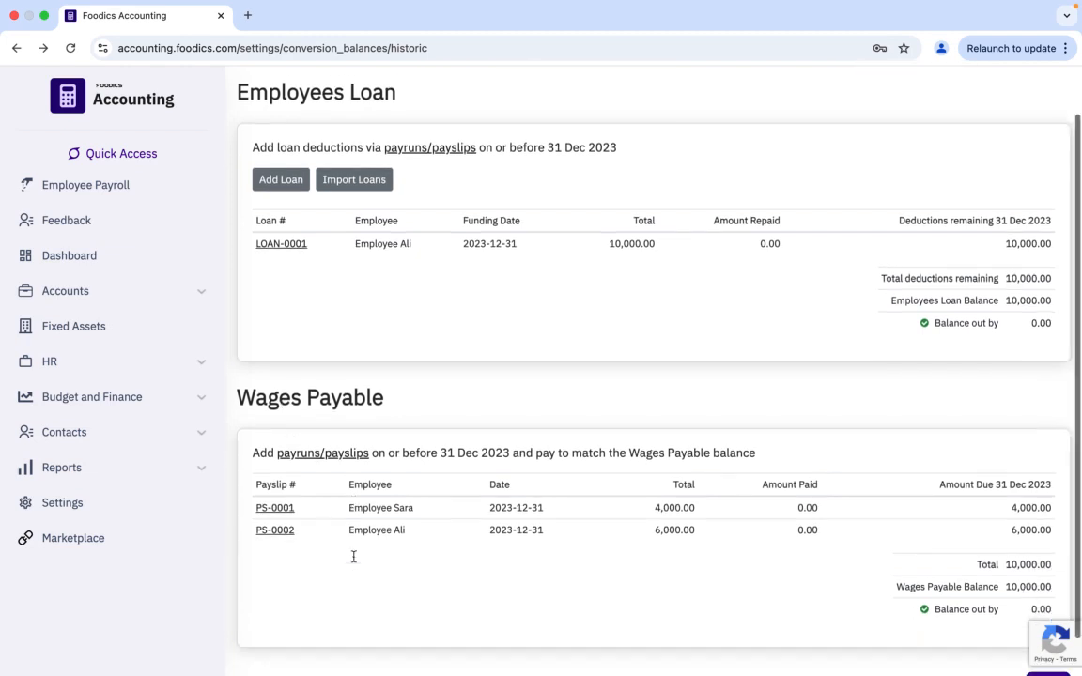
{"action": "scroll", "coordinate": [353, 557], "scroll_direction": "down", "scroll_amount": 3}
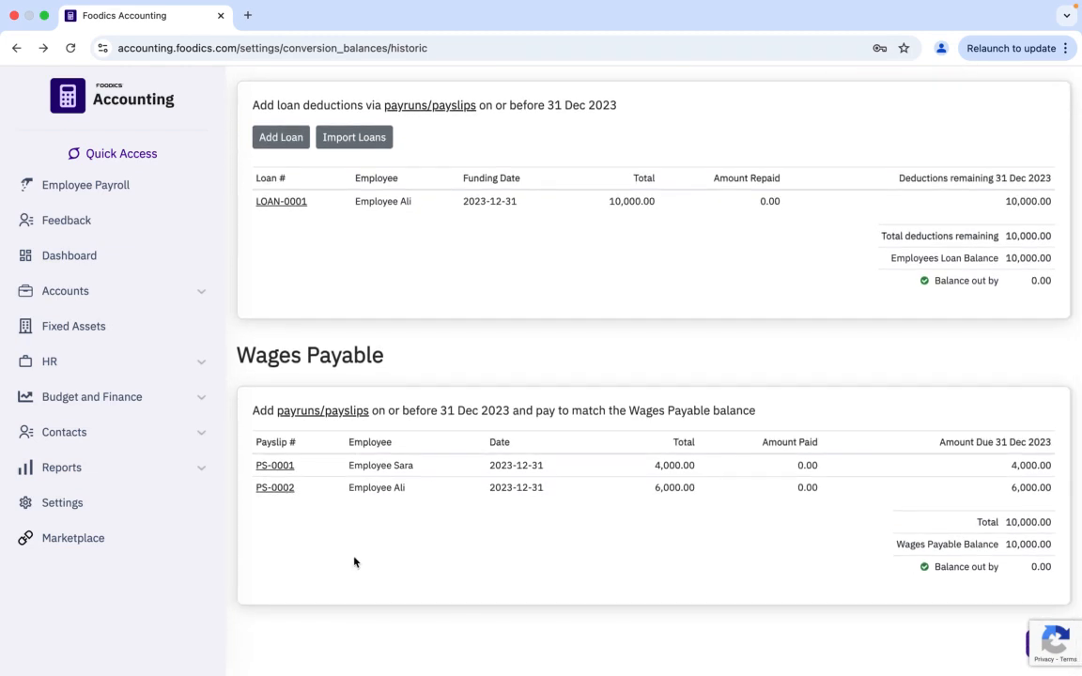
{"action": "scroll", "coordinate": [354, 562], "scroll_direction": "up", "scroll_amount": 3}
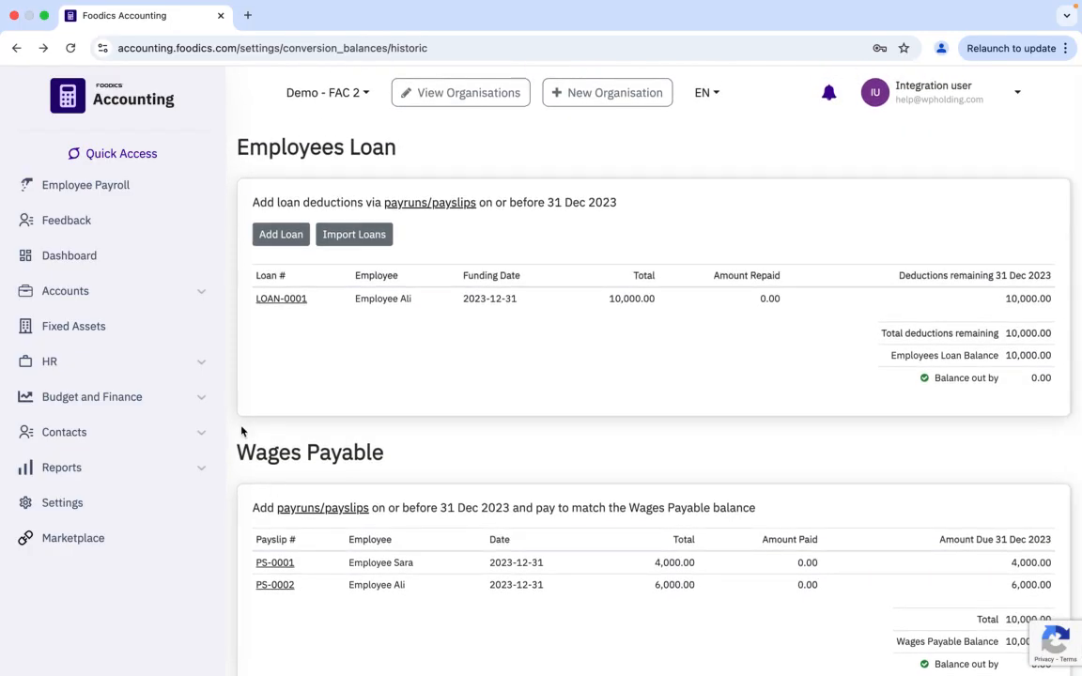
Step: Open the organisation's conversion balances from the settings and review the account lines and the debit and credit totals
{"action": "left_click", "coordinate": [126, 507]}
{"action": "left_click", "coordinate": [362, 498]}
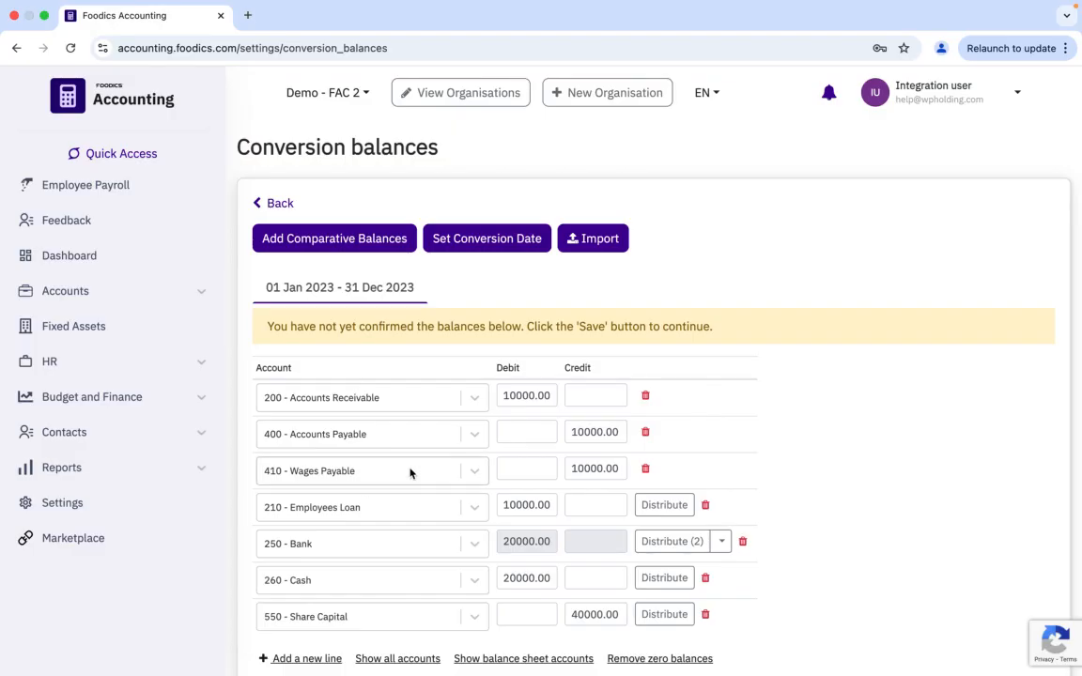
{"action": "scroll", "coordinate": [411, 472], "scroll_direction": "down", "scroll_amount": 3}
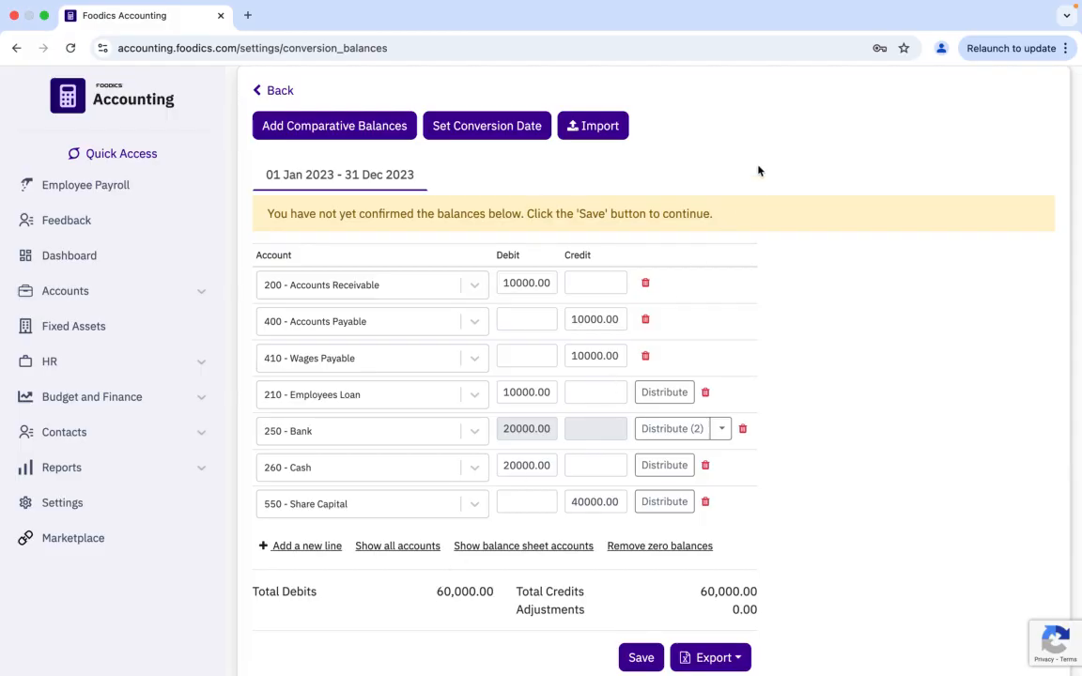
{"action": "scroll", "coordinate": [759, 171], "scroll_direction": "up", "scroll_amount": 2}
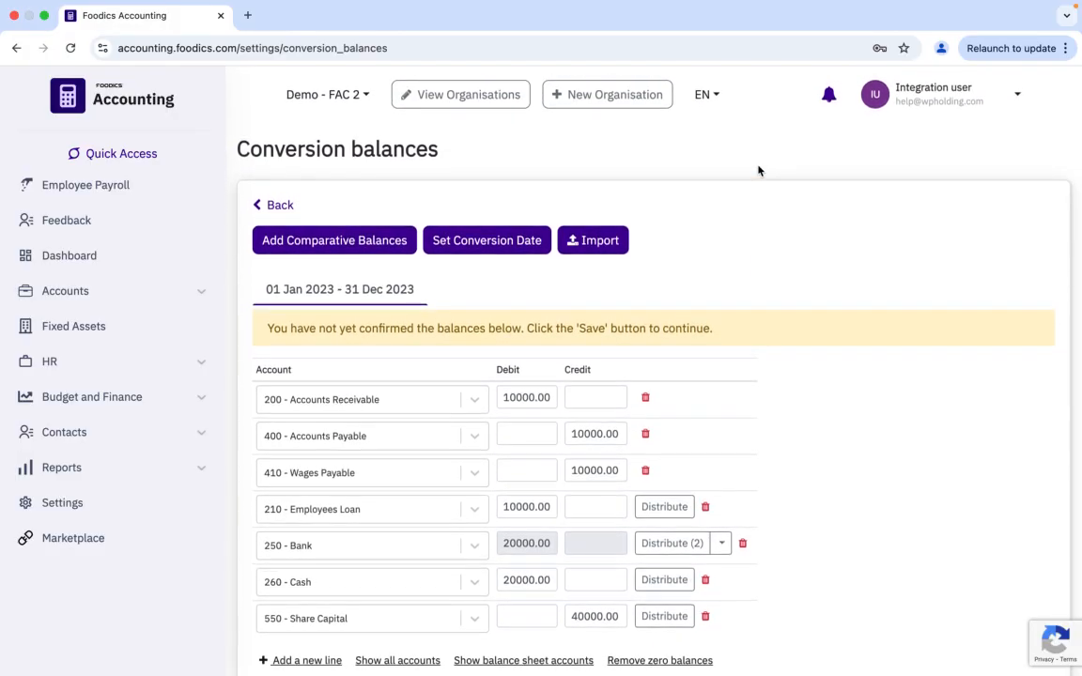
{"action": "mouse_move", "coordinate": [813, 4]}
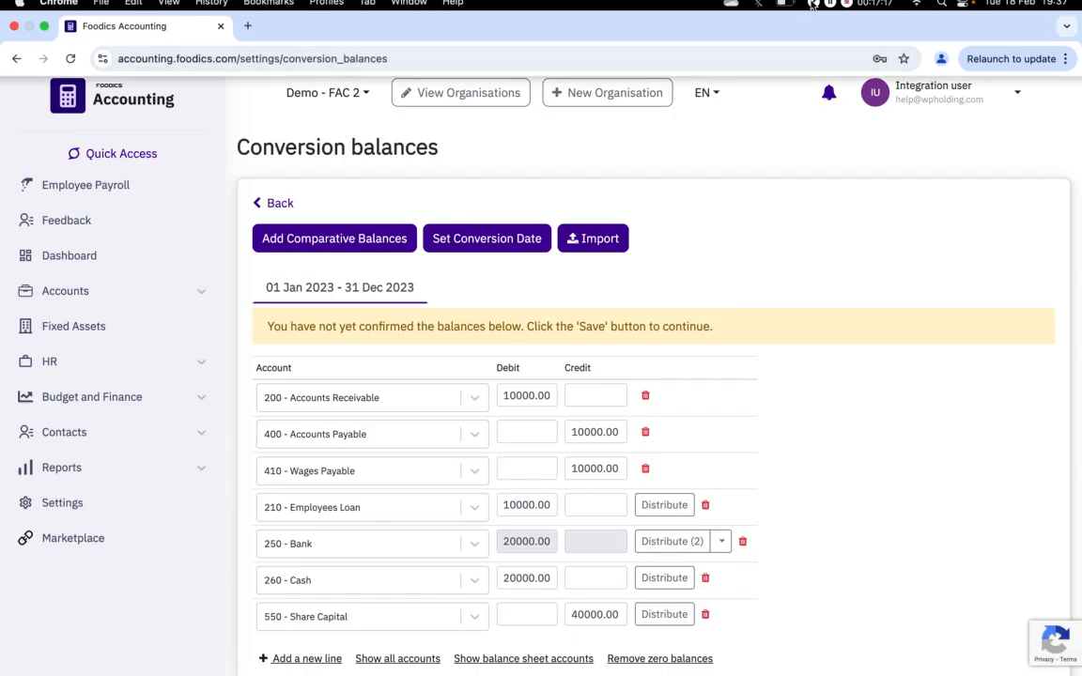